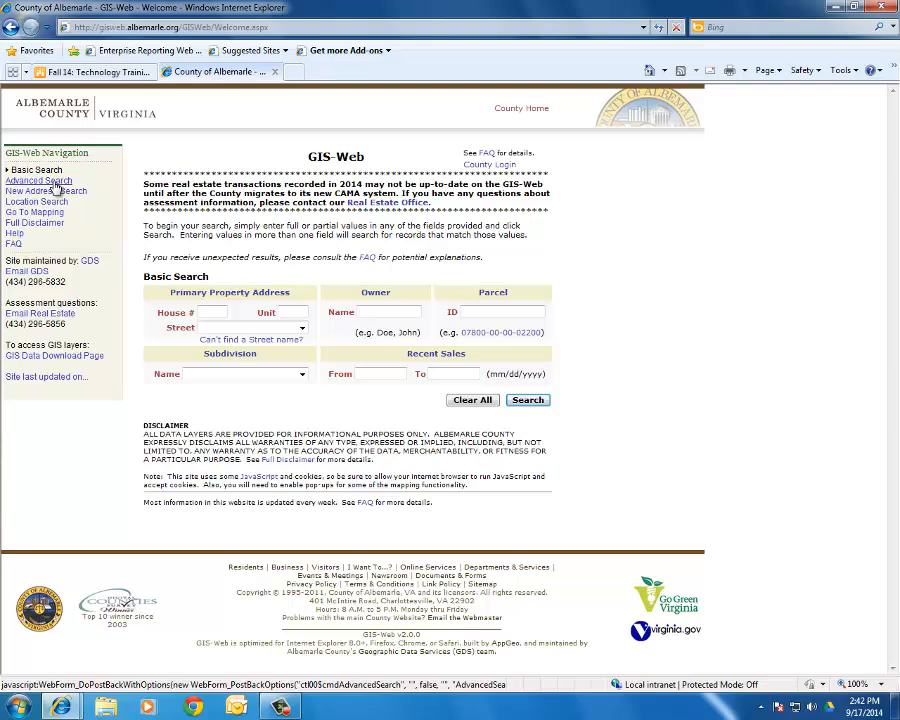
- Look over the Advanced Search page, then return to the Basic Search form
left_click(52, 181)
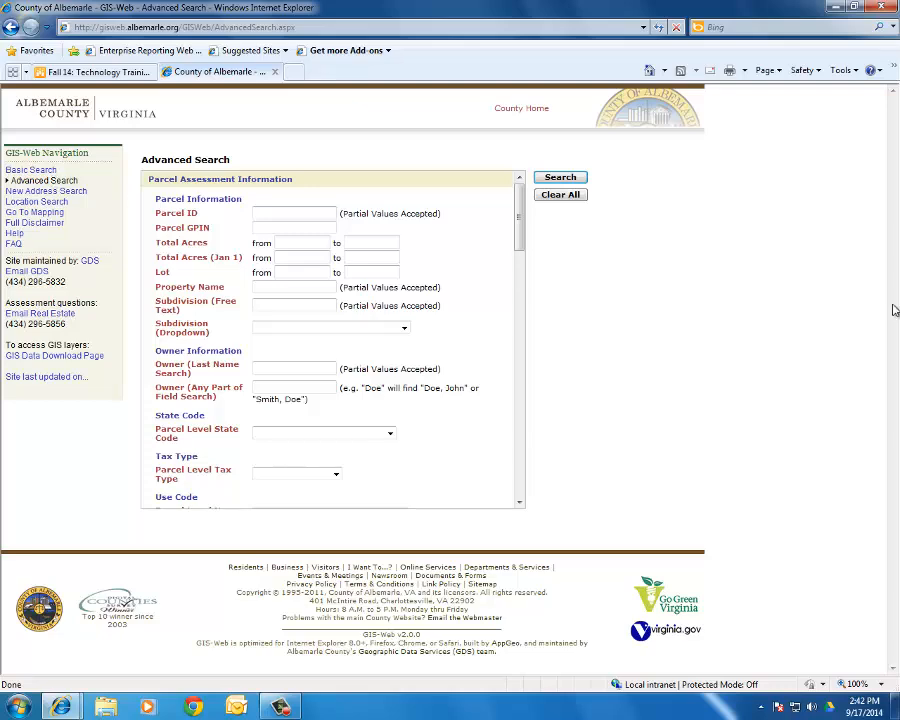
left_click_drag(520, 235, 536, 211)
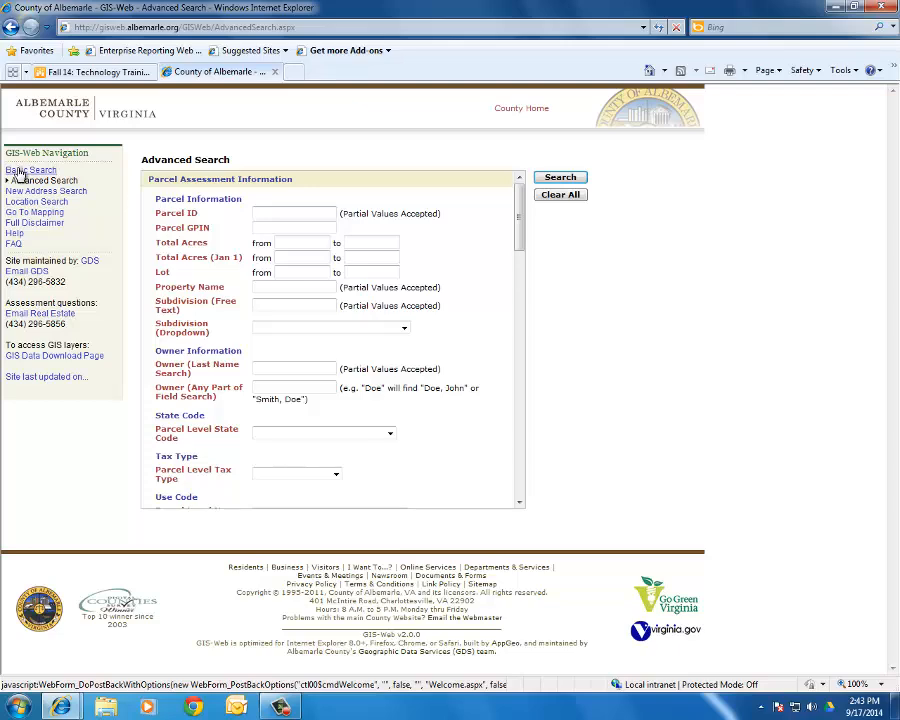
left_click(19, 171)
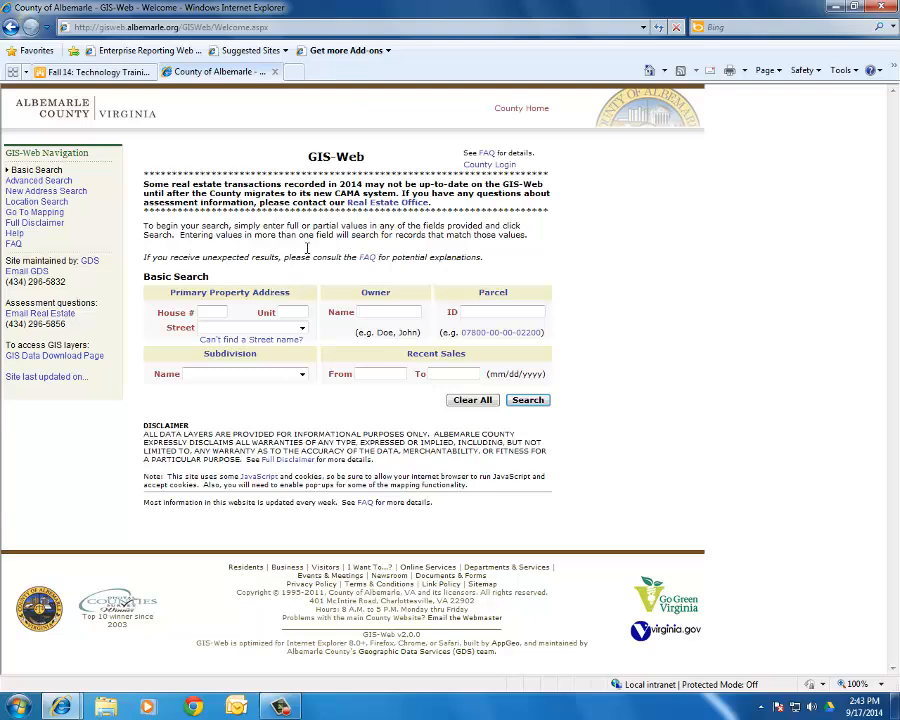
- Enter house number 2015 and browse the street list toward names starting with BO
left_click(209, 313)
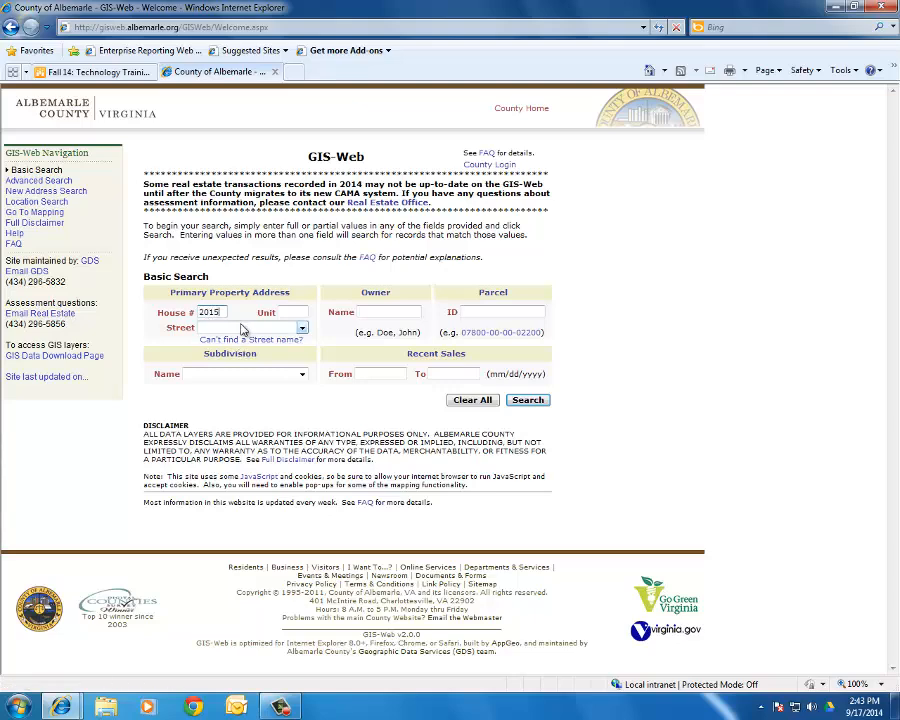
left_click(241, 329)
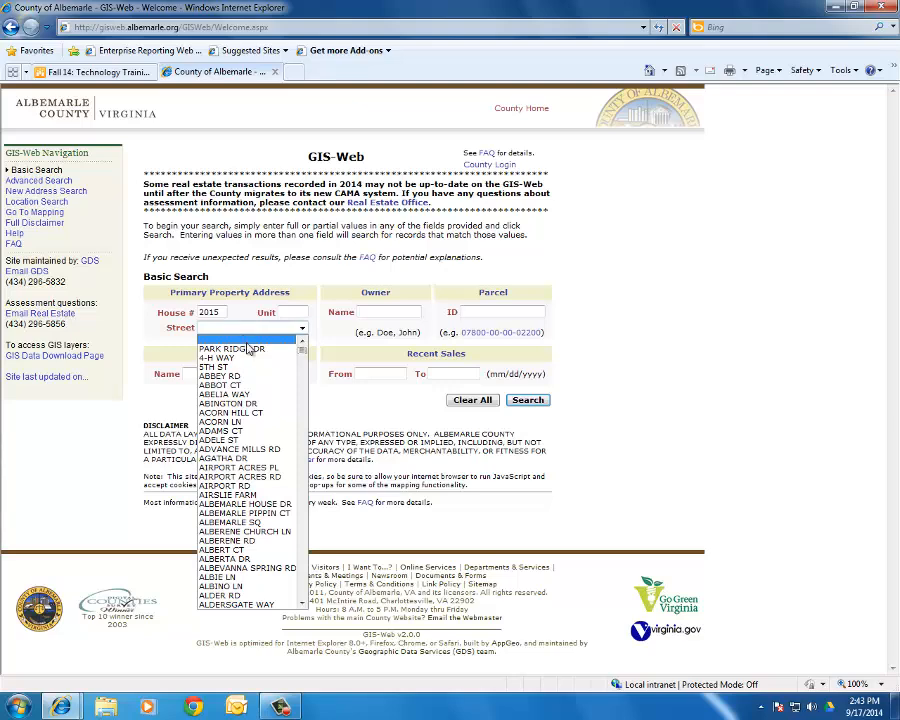
scroll(249, 372, "down", 2)
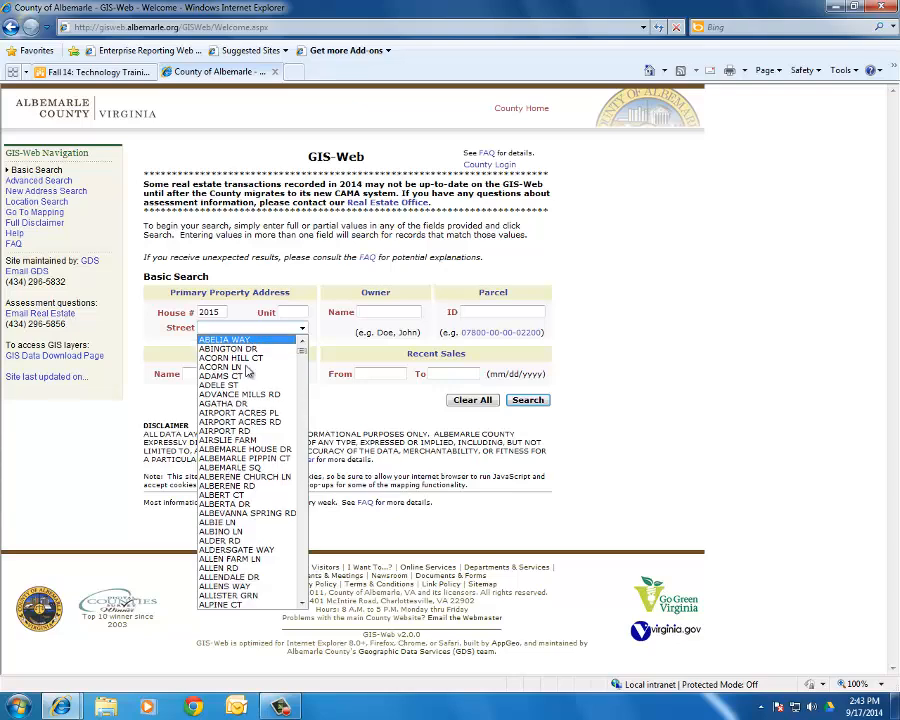
scroll(249, 371, "up", 2)
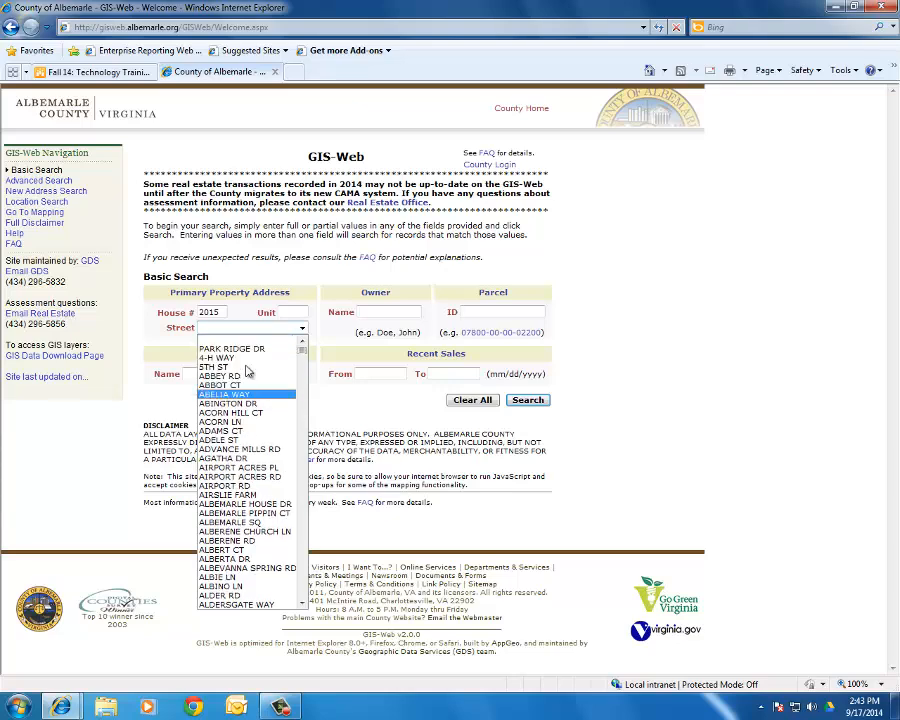
key("b")
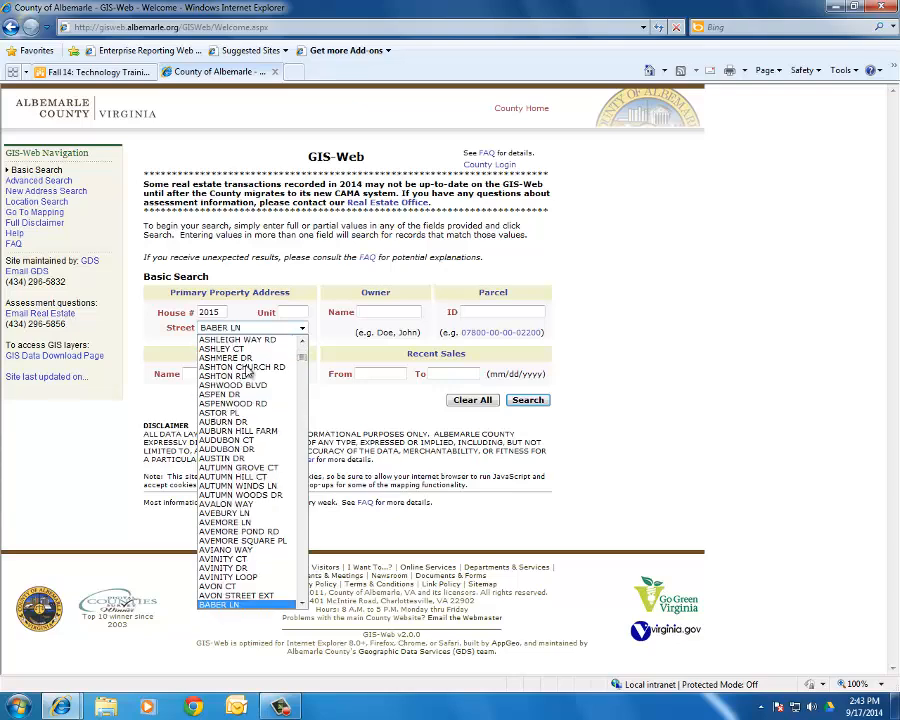
key("o")
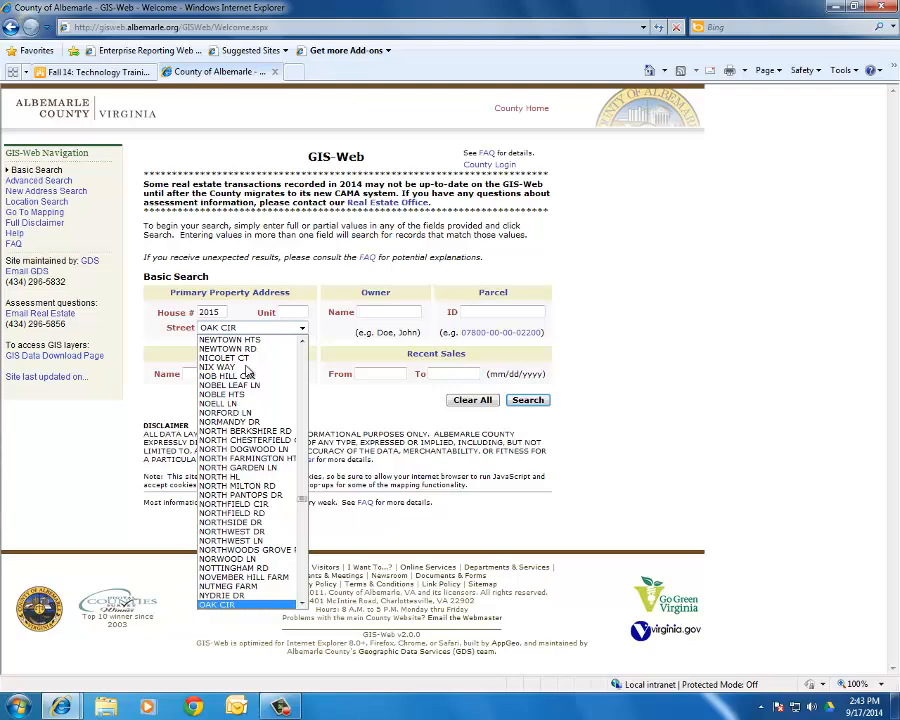
- Revisit Advanced Search, come back to Basic Search and re-enter house number 2015
left_click(70, 181)
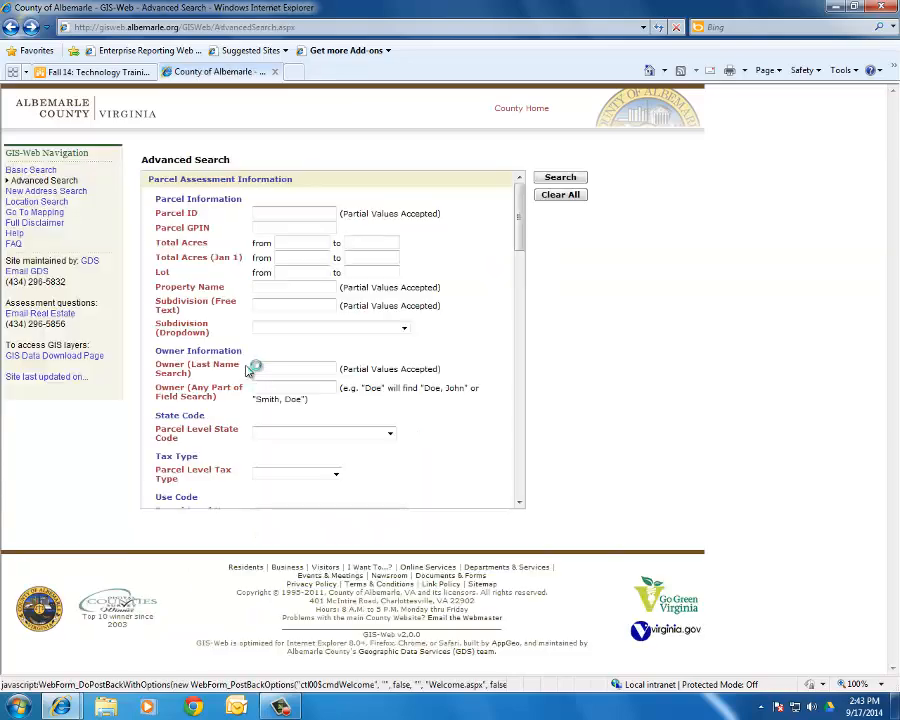
left_click(40, 171)
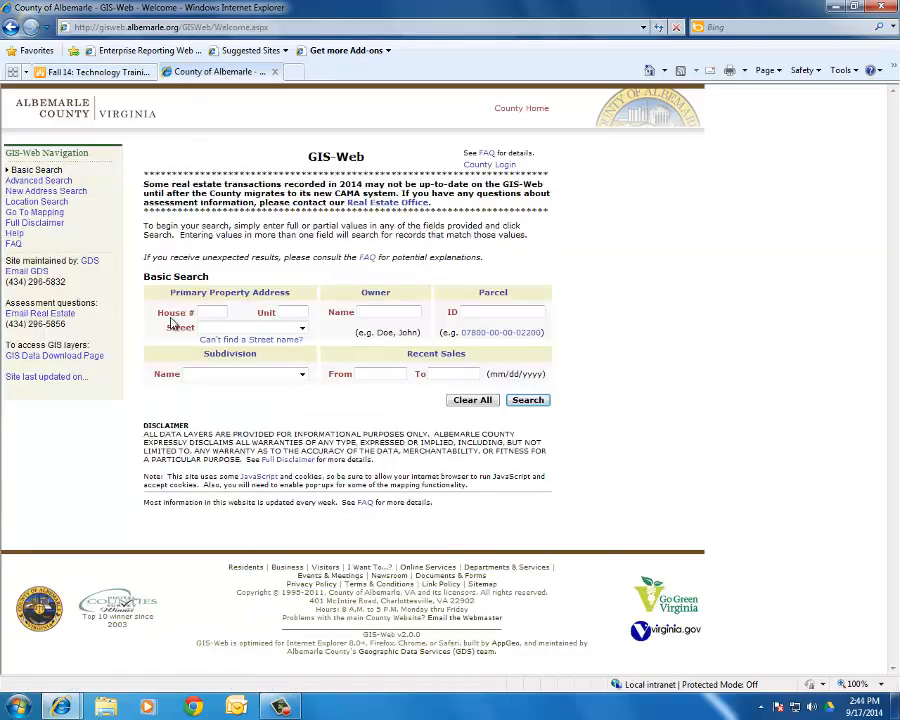
left_click(203, 312)
left_click(240, 327)
key("b")
key("o")
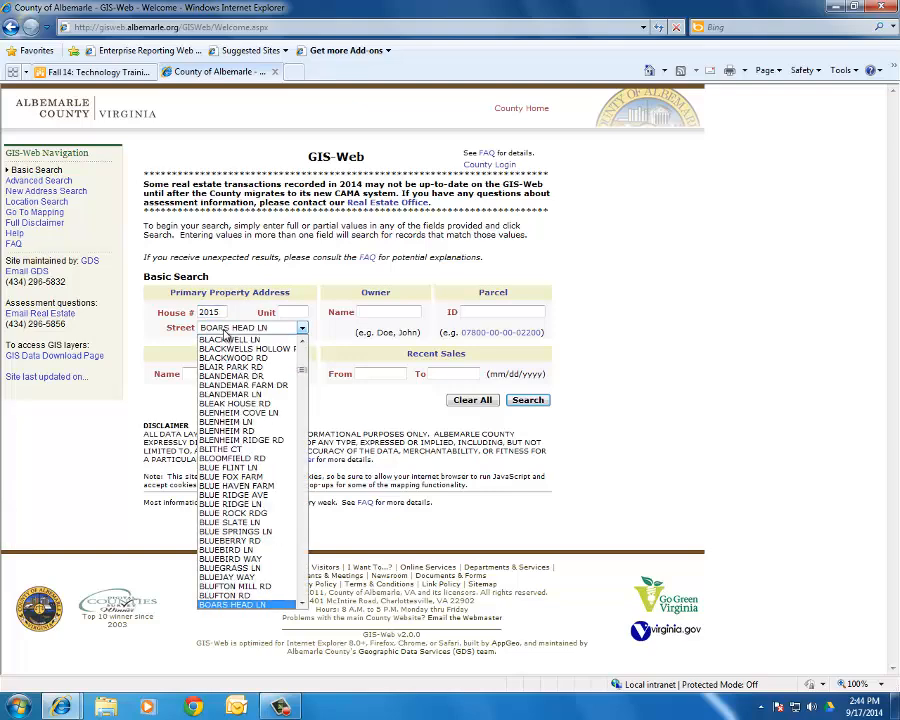
scroll(266, 463, "down", 1)
scroll(266, 463, "down", 1)
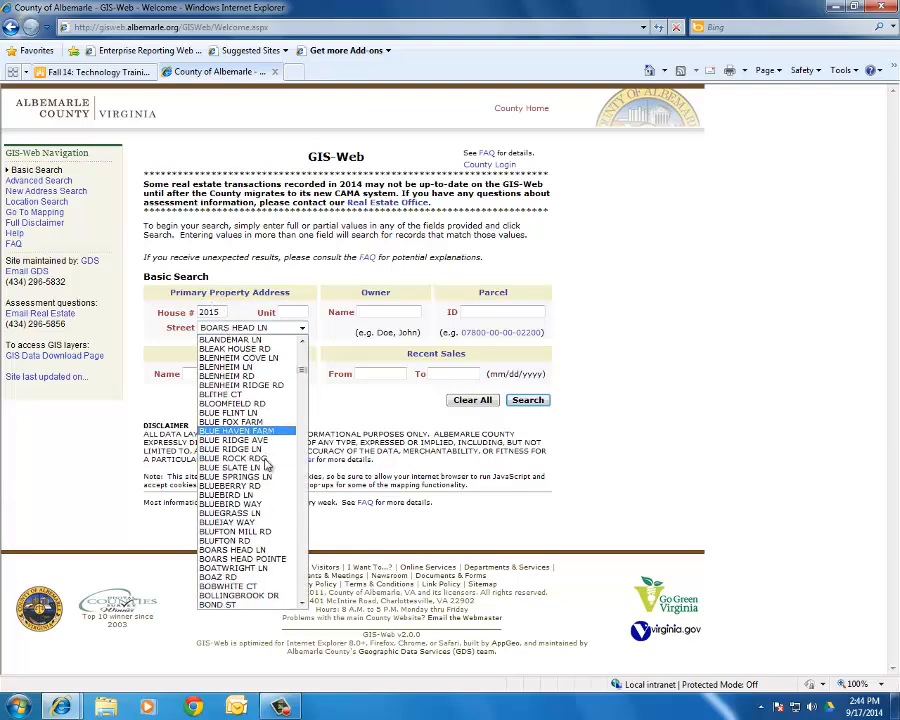
left_click(227, 606)
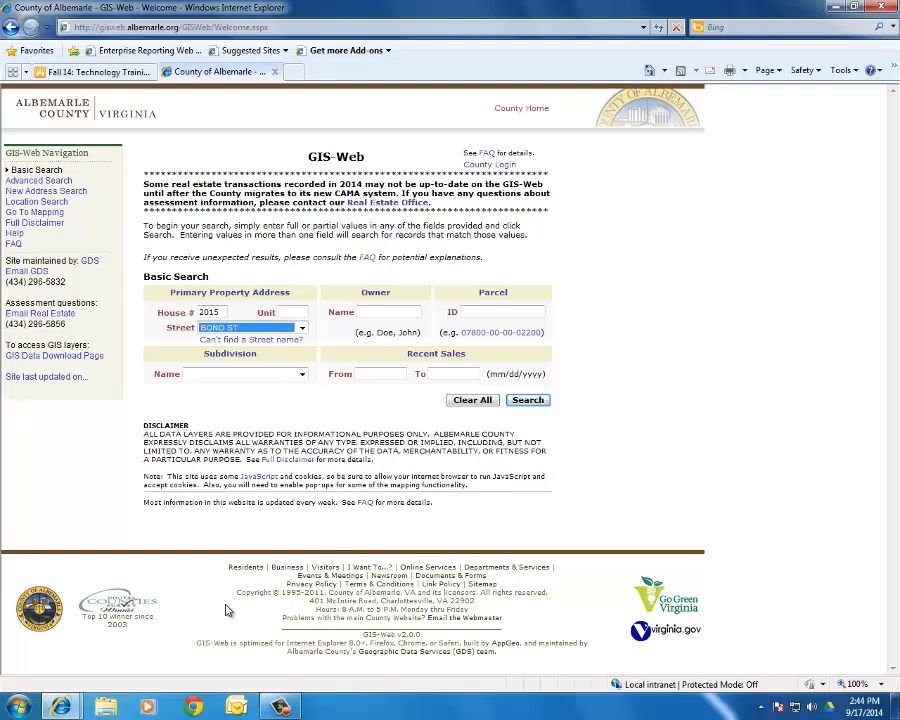
left_click(533, 402)
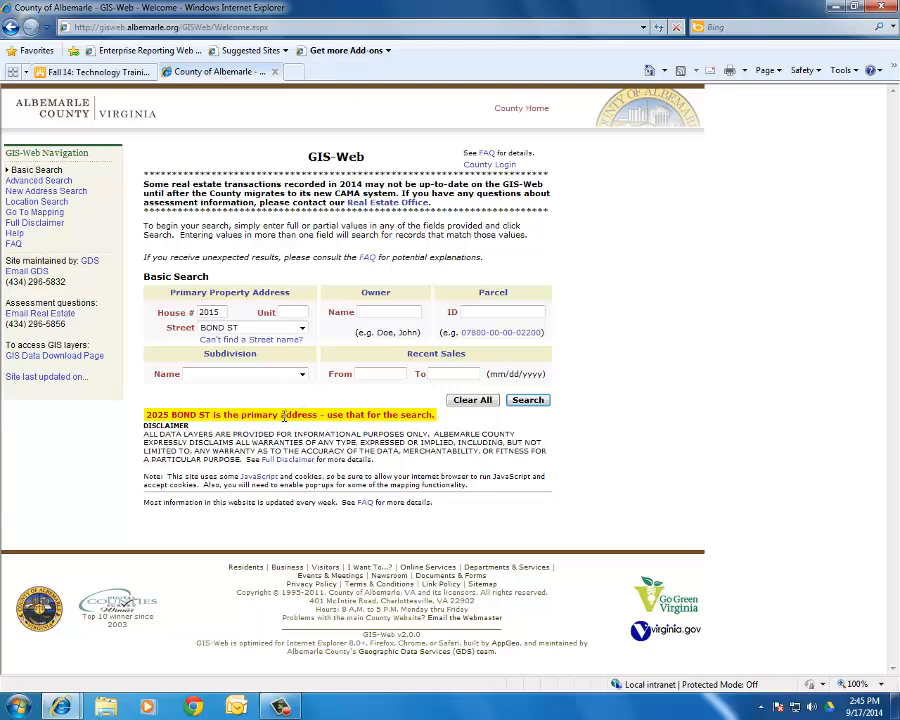
left_click_drag(218, 314, 214, 310)
type("25")
key("Left")
key("Left")
key("BackSpace")
left_click(527, 400)
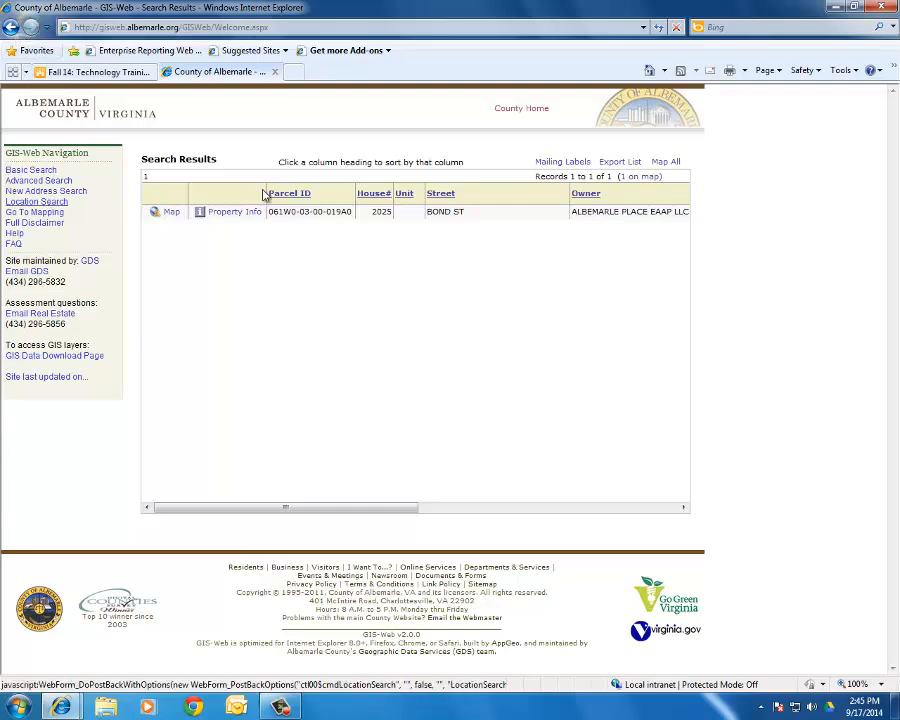
left_click(245, 216)
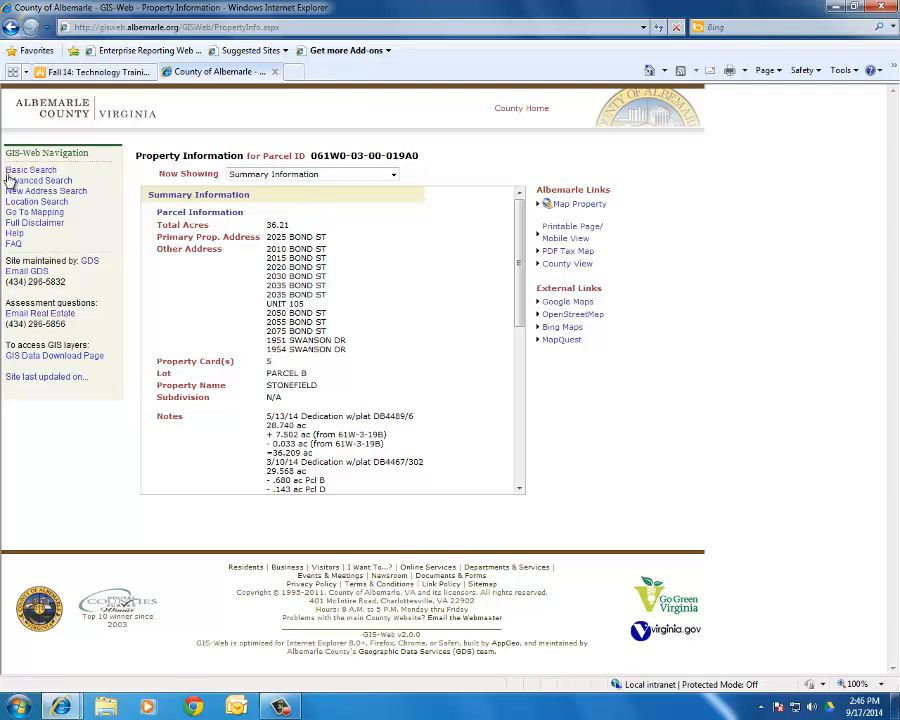
left_click(50, 172)
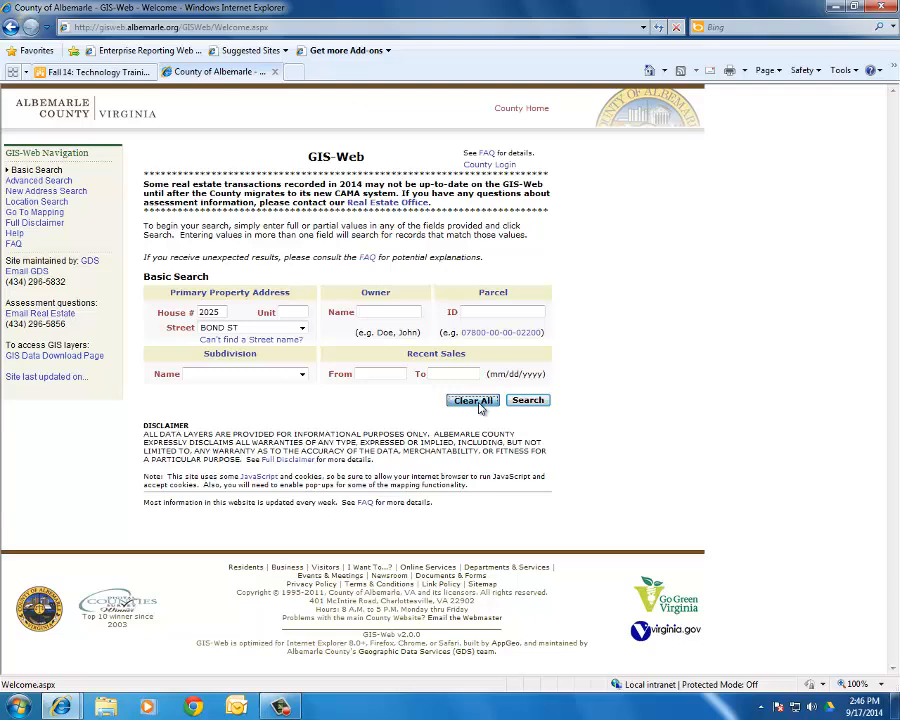
- Clear All entries from the Basic Search form
left_click(472, 400)
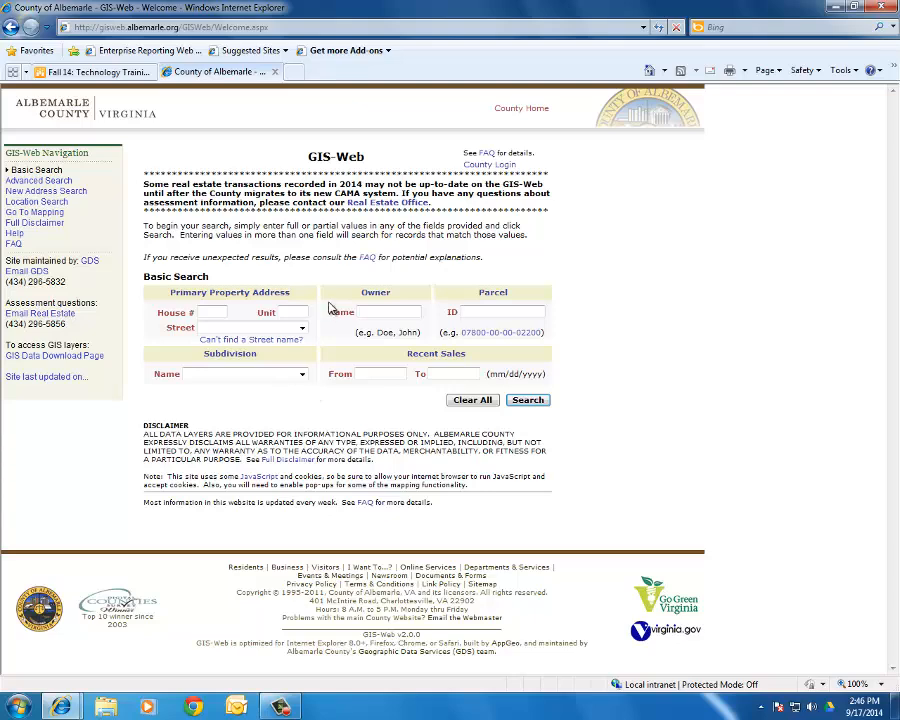
- Open Location Search and list the AIRPORT names under Points of Interest
left_click(38, 203)
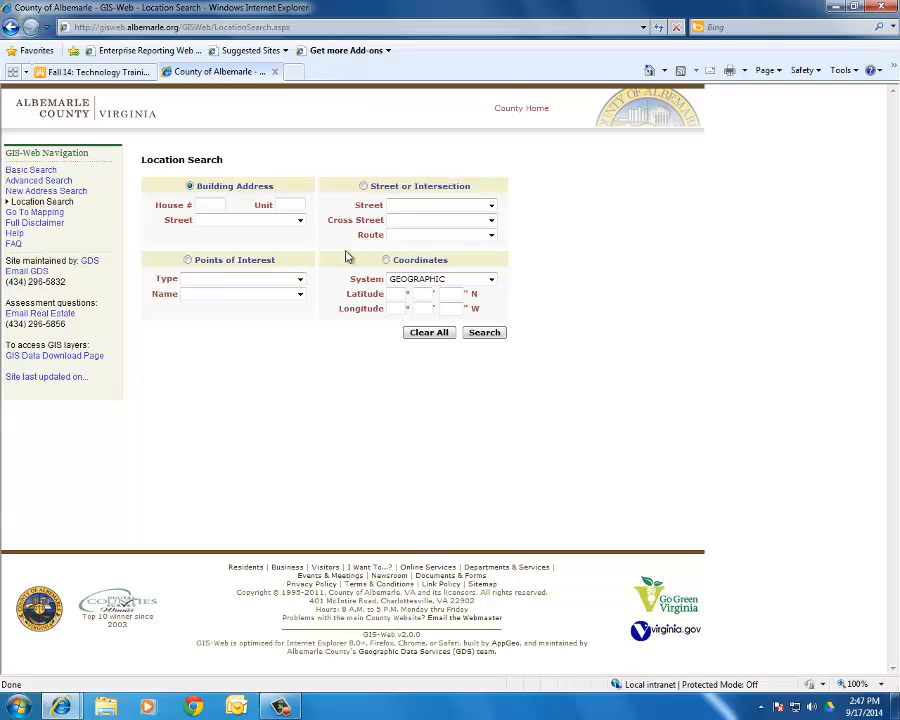
left_click(300, 279)
left_click(282, 300)
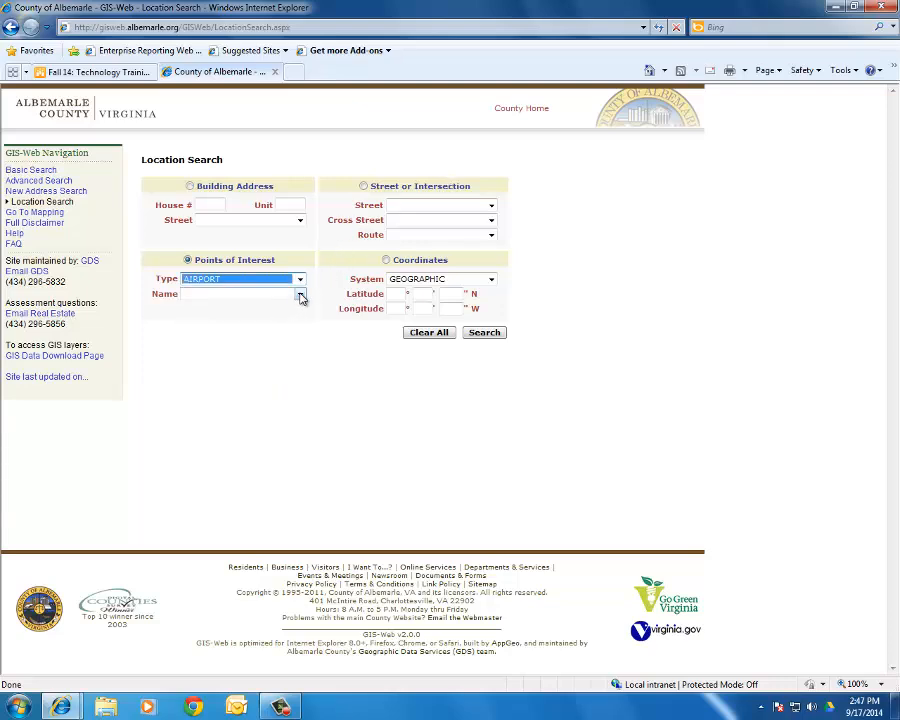
left_click(300, 294)
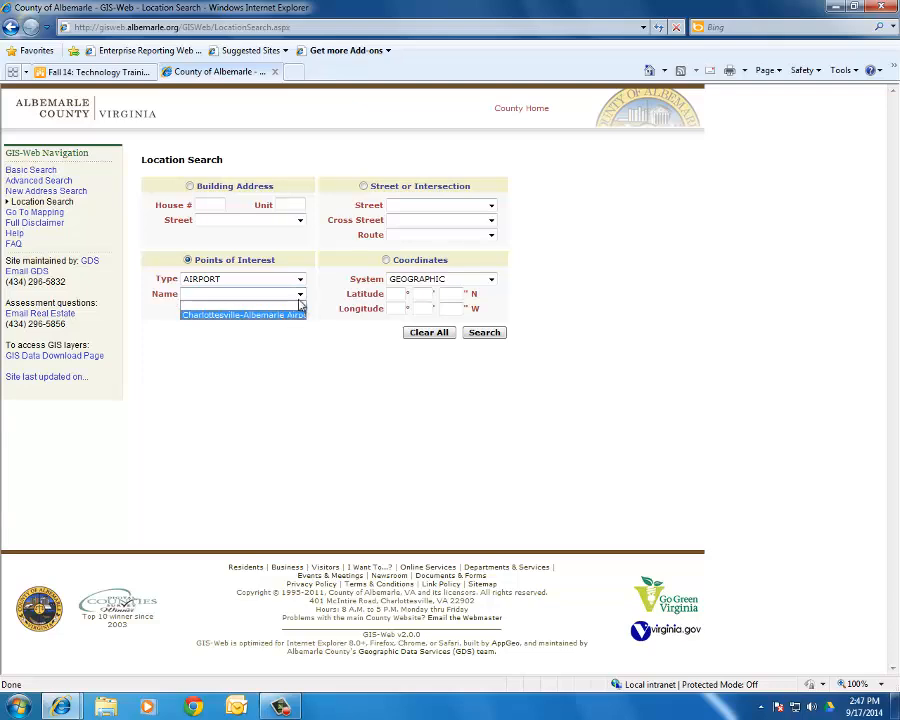
- View the COLLEGE/UNIVERSITY names, then clear all Location Search fields
left_click(300, 280)
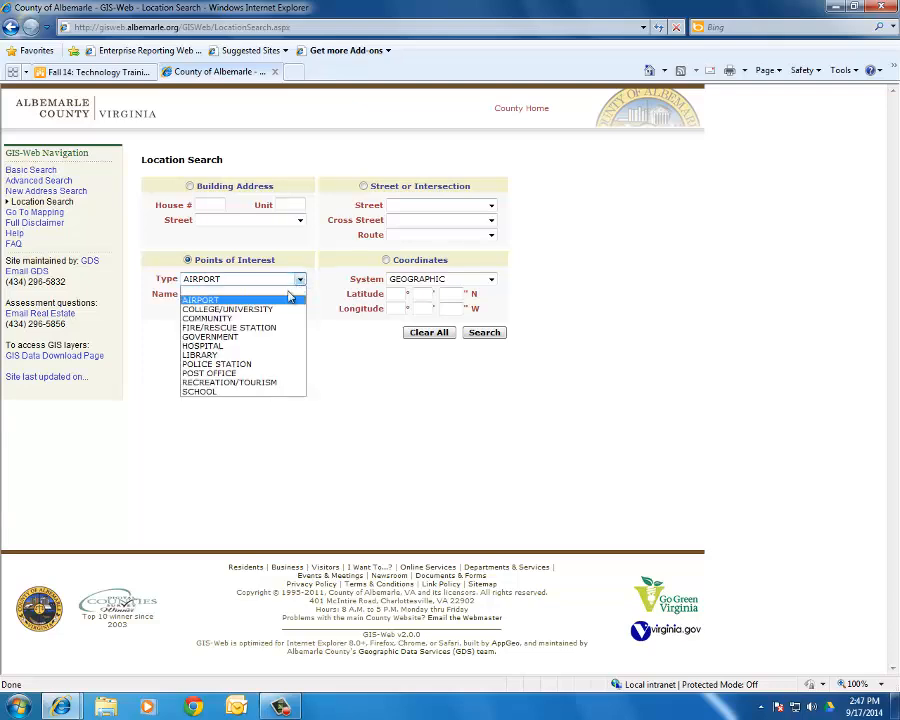
left_click(262, 309)
left_click(298, 295)
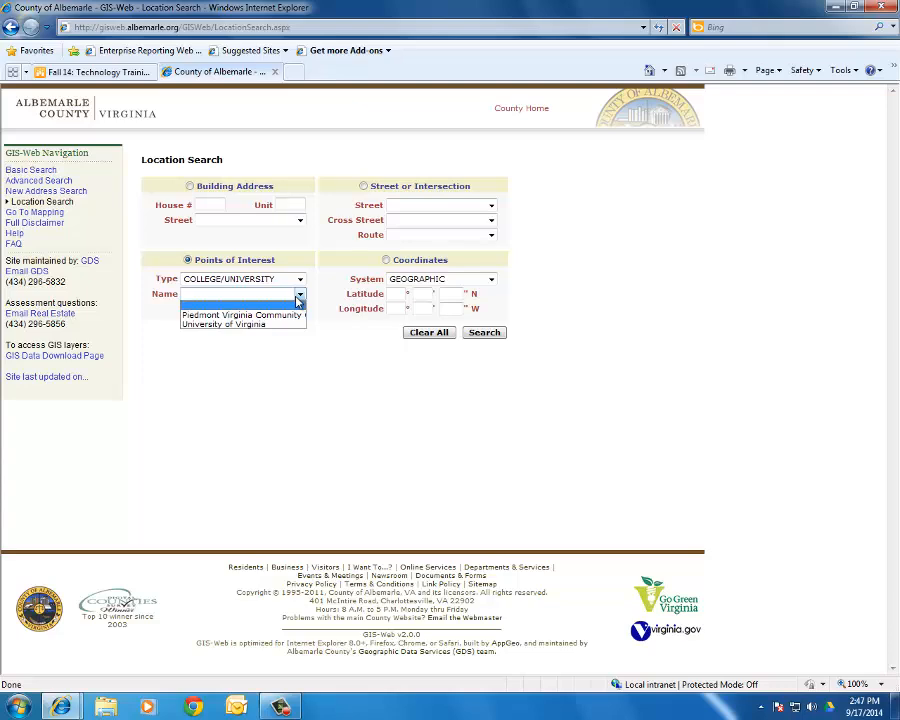
left_click(298, 295)
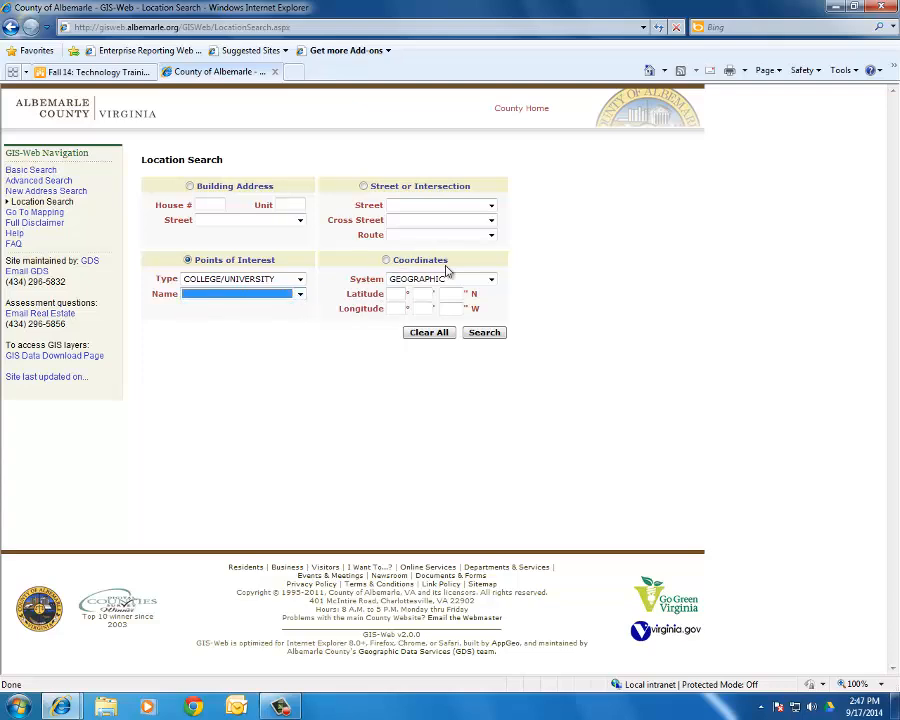
left_click(426, 334)
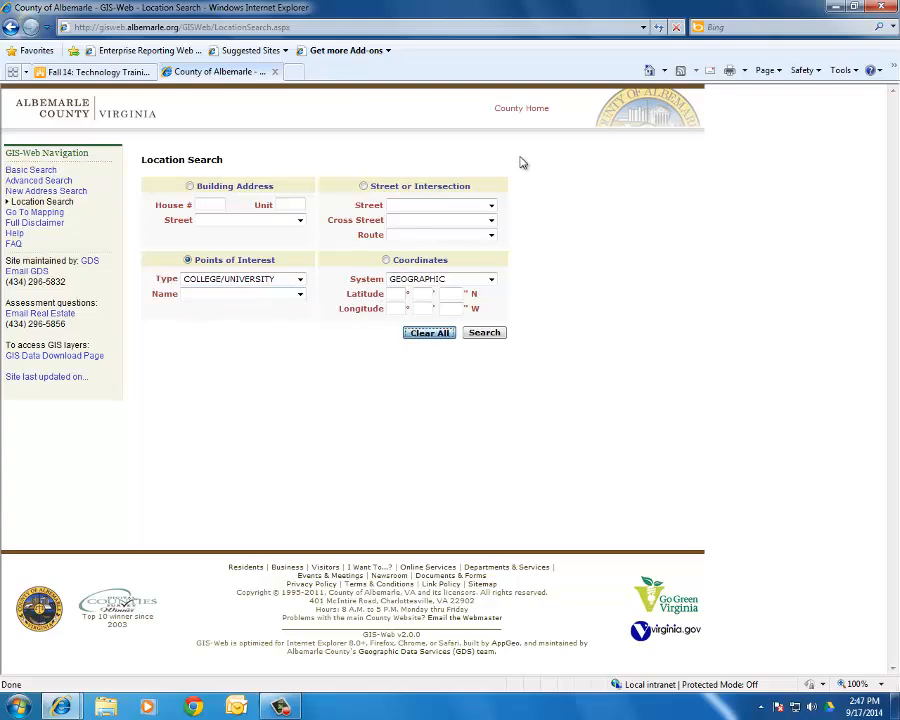
- Search the intersection of street 250/29 BYPASS with cross street BARRACKS RD
left_click(491, 205)
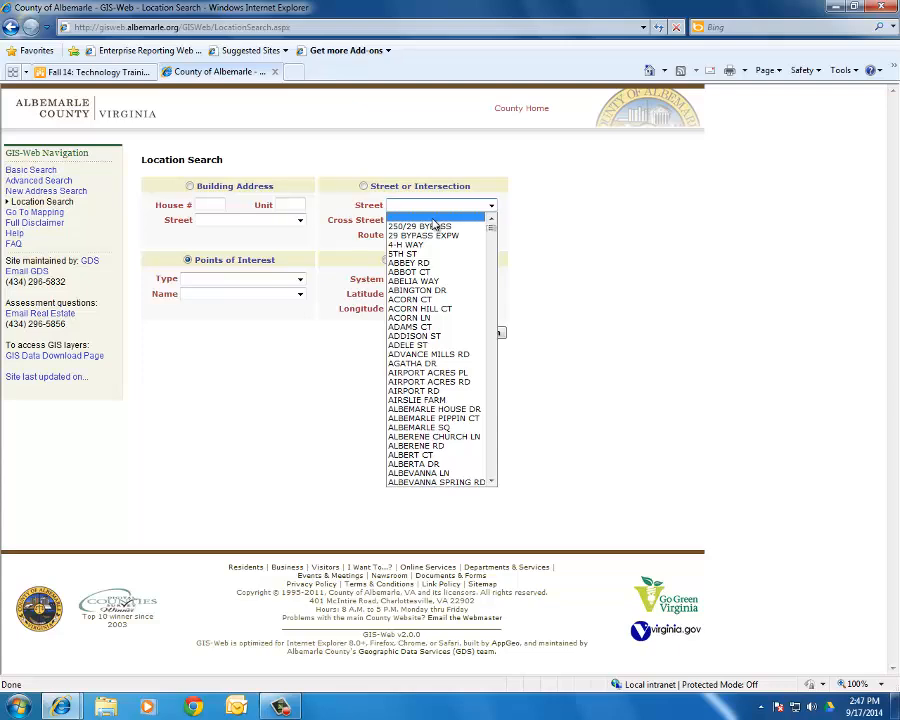
left_click(433, 228)
left_click(491, 220)
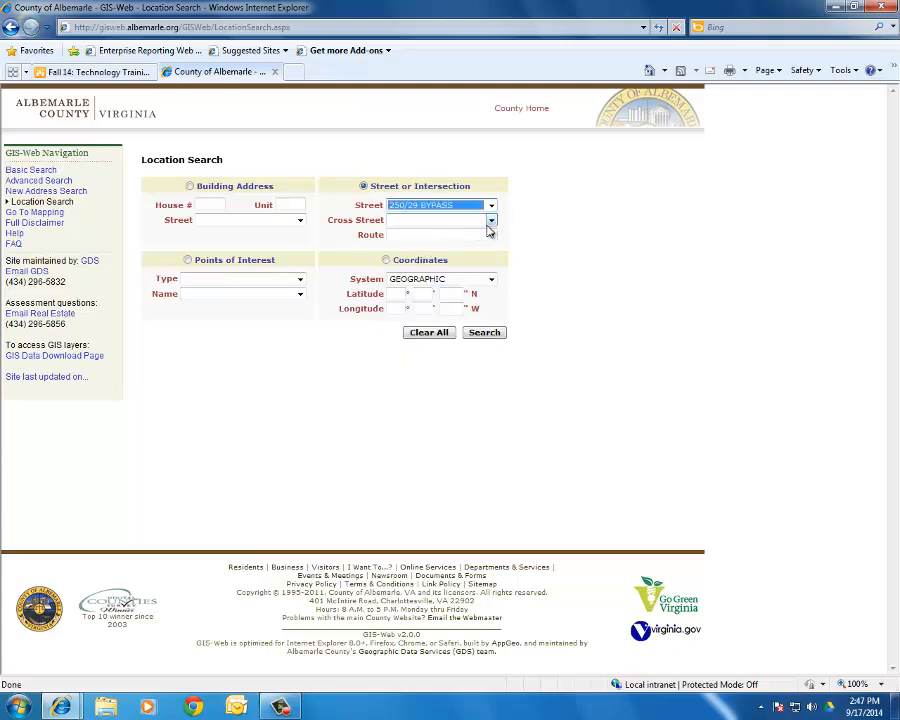
left_click(491, 220)
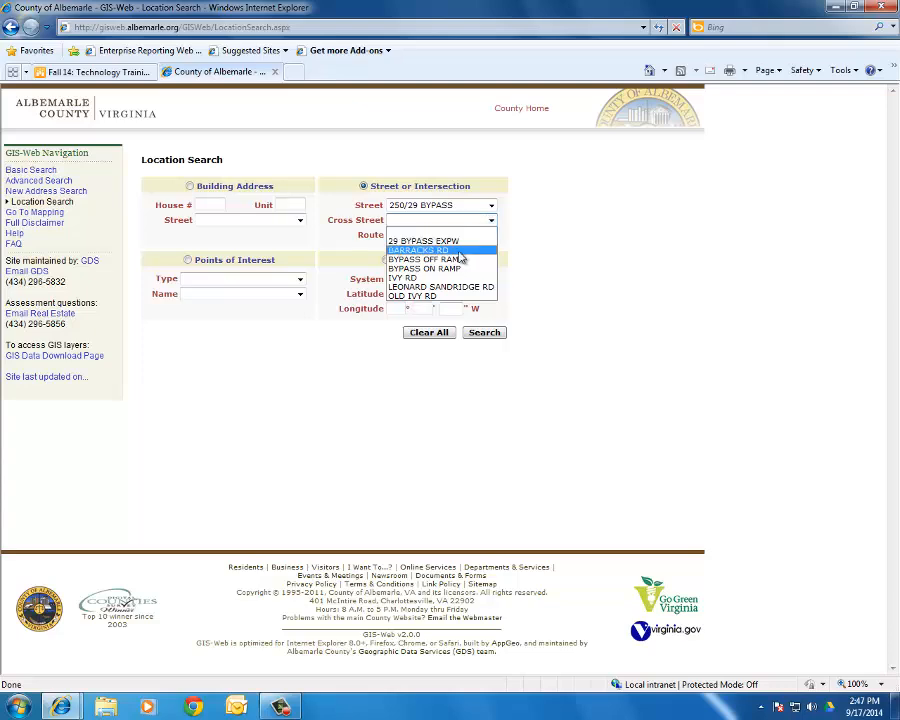
left_click(458, 251)
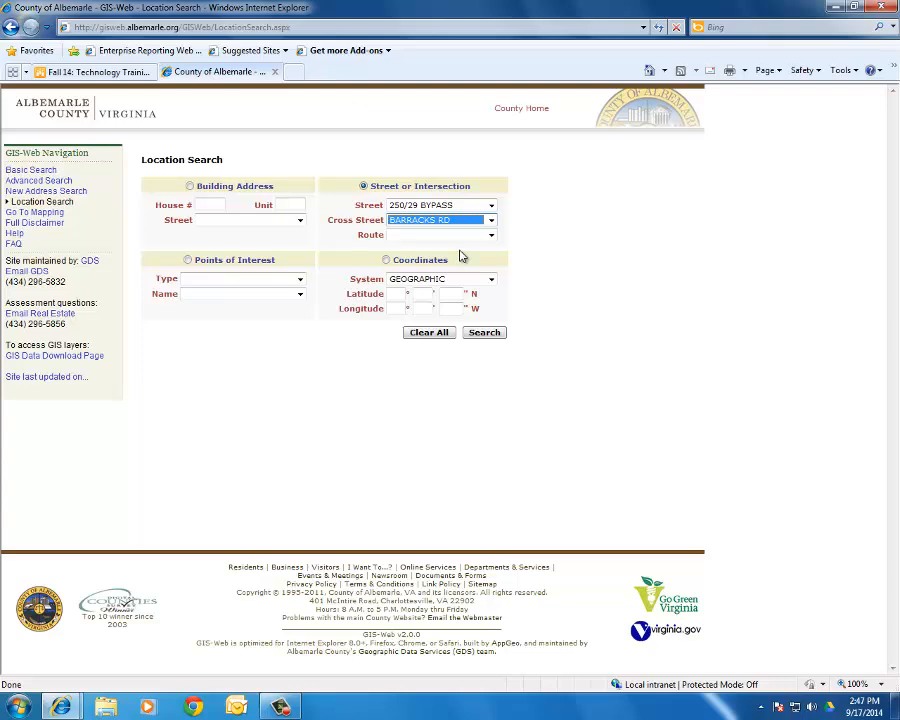
left_click(483, 333)
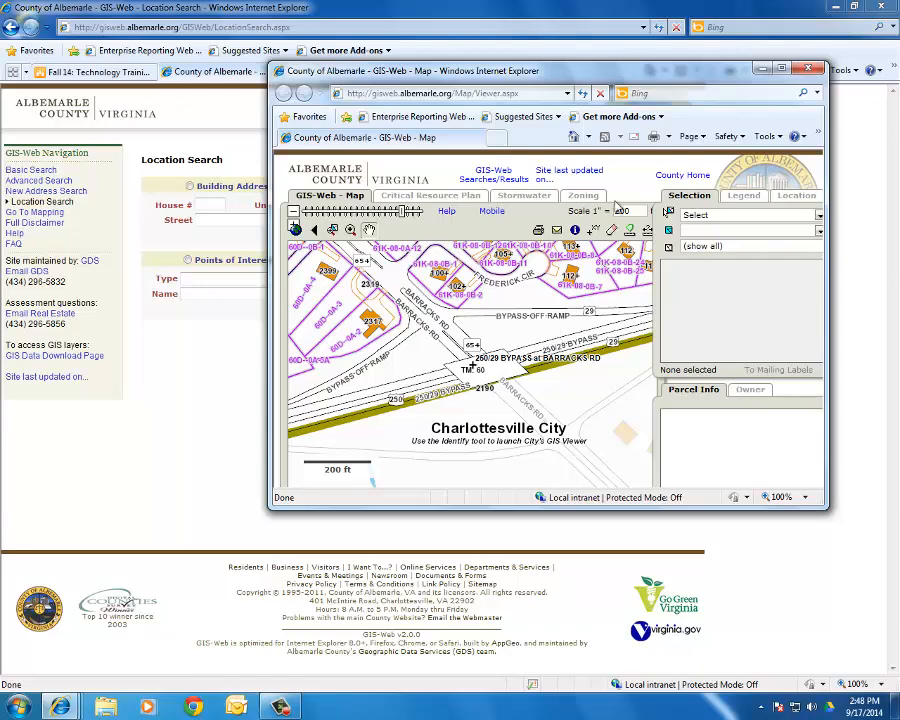
- Close the GIS-Web Map popup showing the intersection
left_click(808, 68)
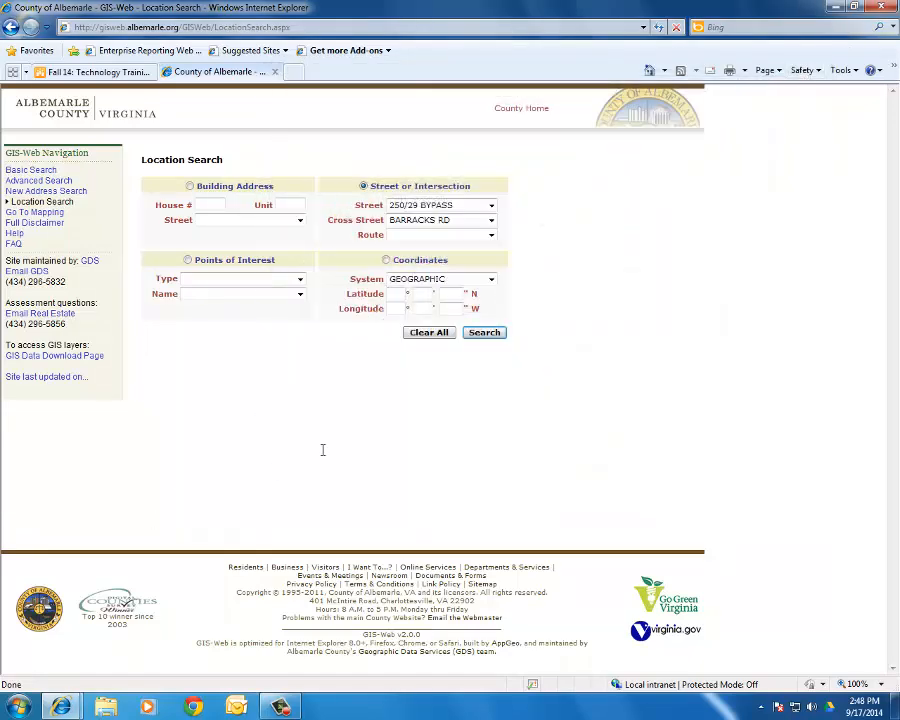
left_click(448, 332)
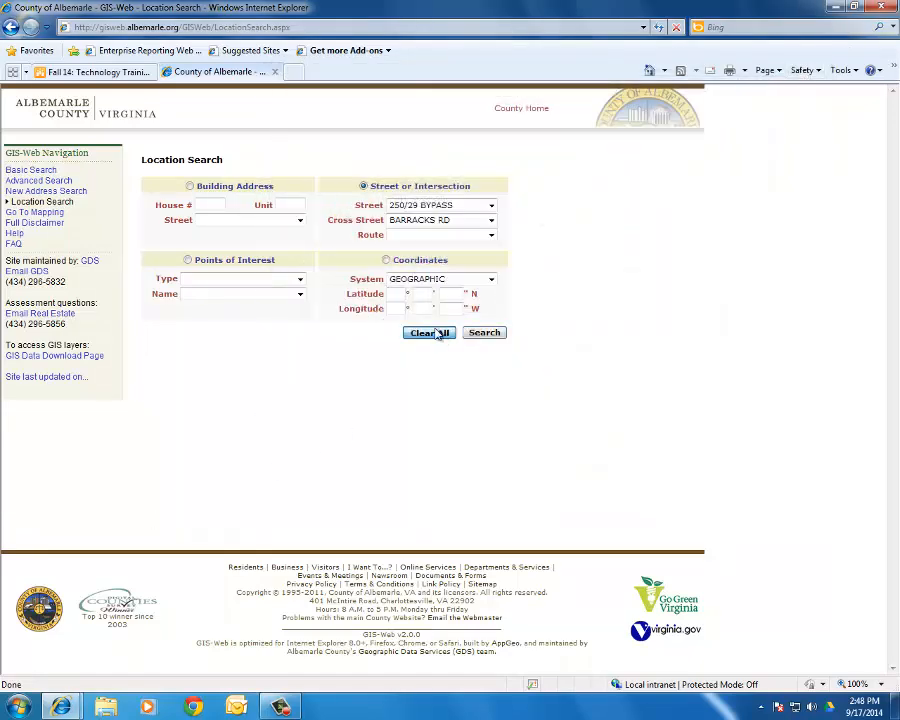
left_click(203, 203)
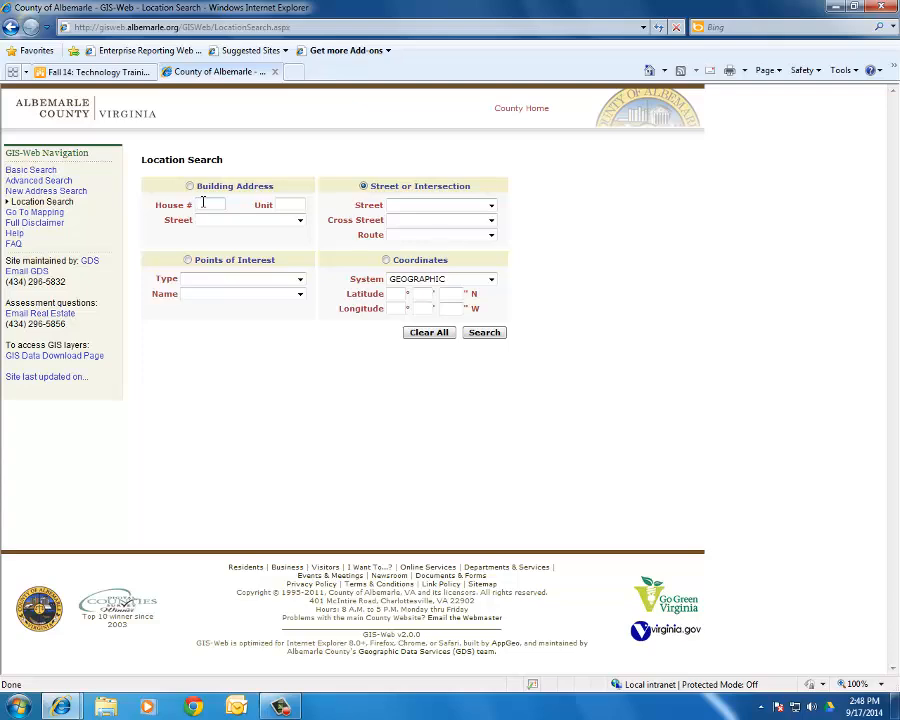
left_click(215, 221)
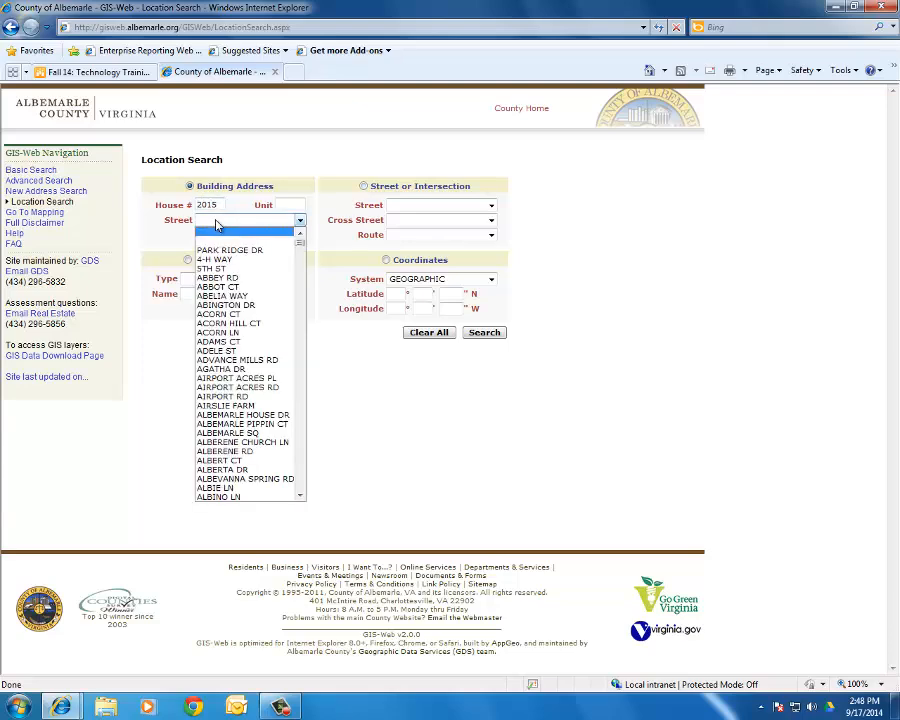
type("bo")
scroll(297, 460, "down", 1)
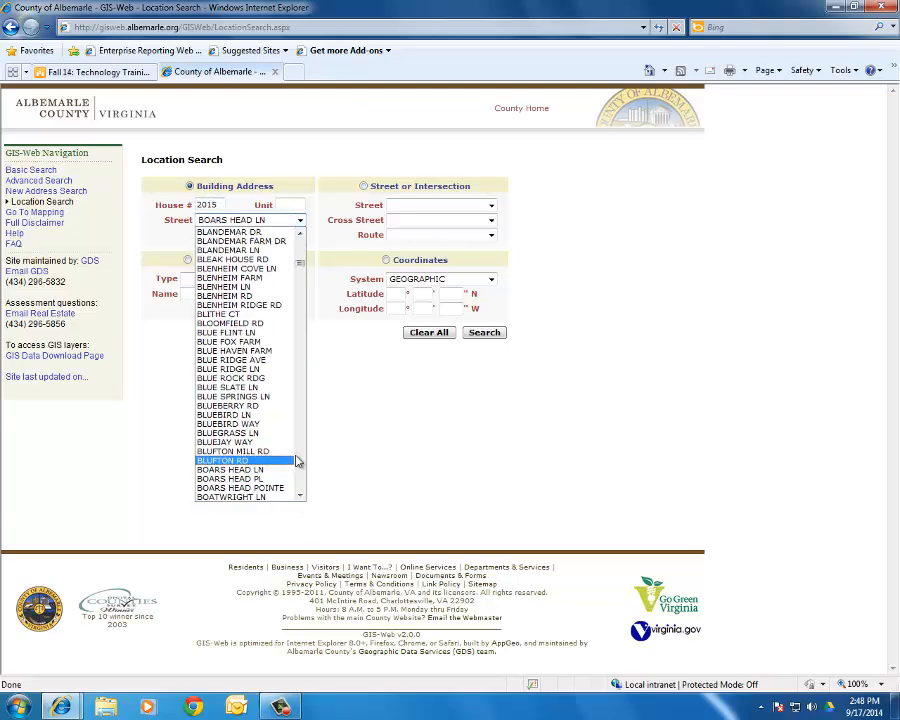
scroll(285, 460, "down", 3)
left_click(278, 468)
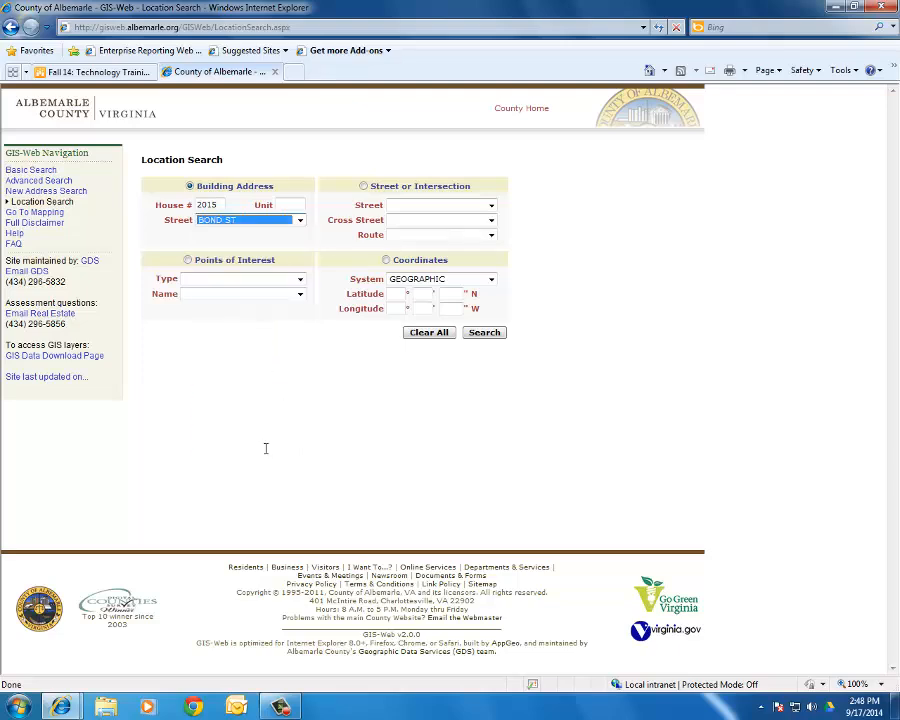
left_click(486, 334)
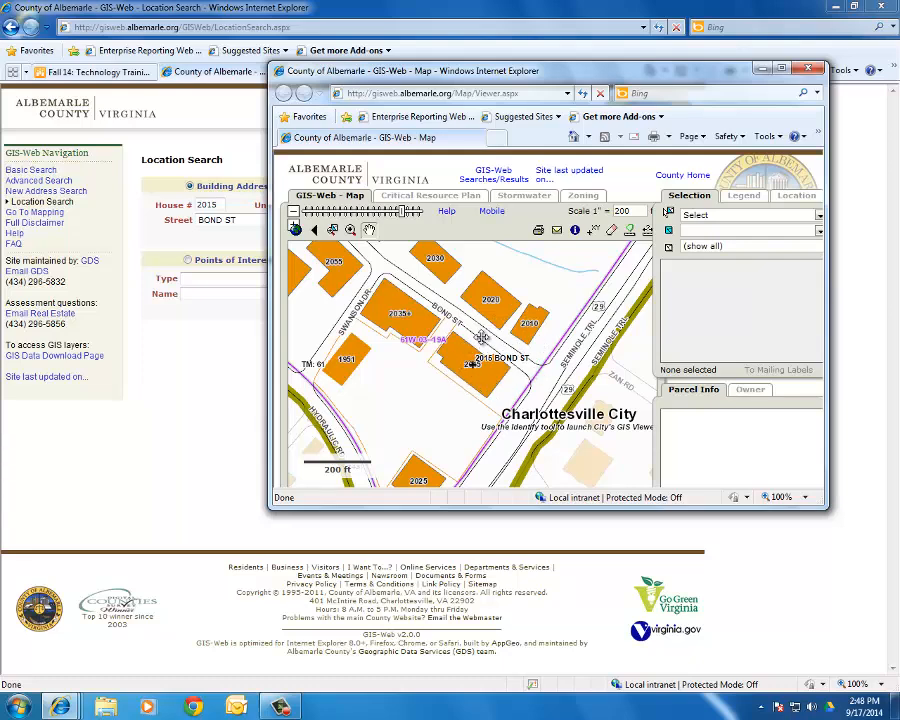
left_click(807, 69)
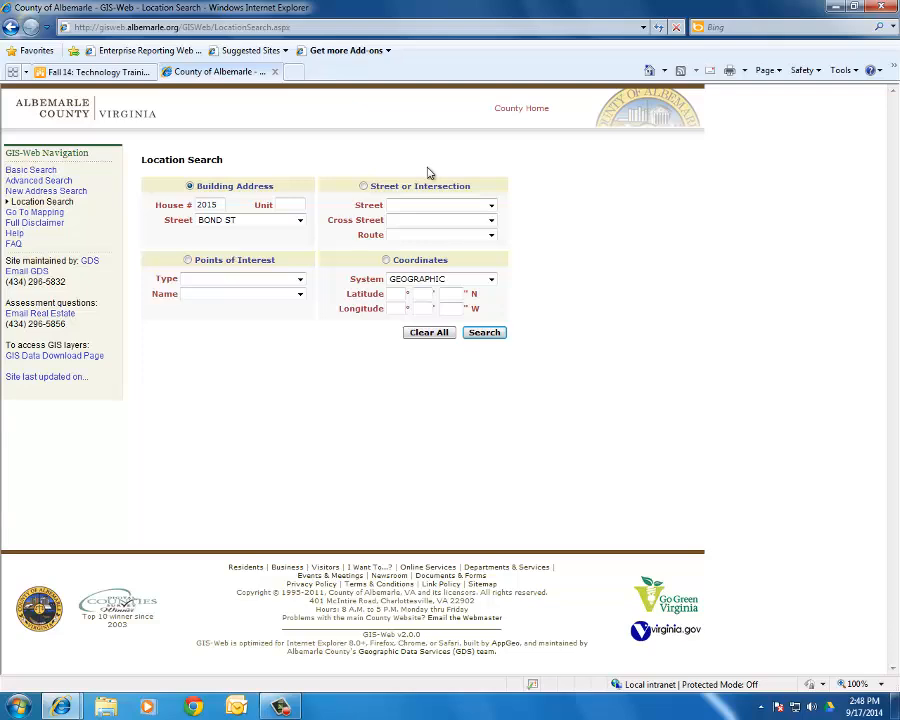
left_click(30, 214)
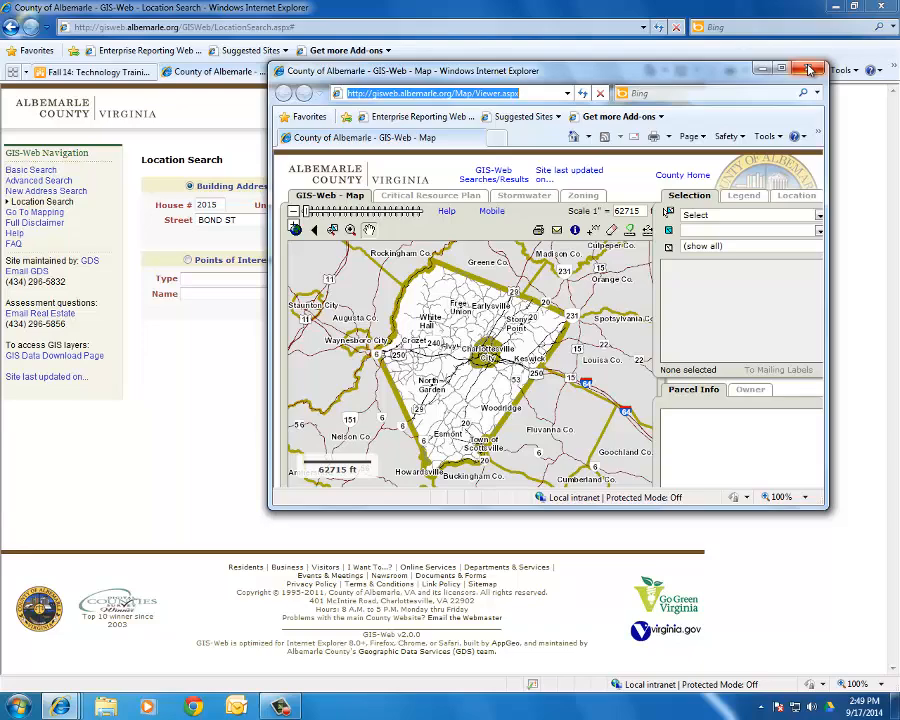
left_click(810, 69)
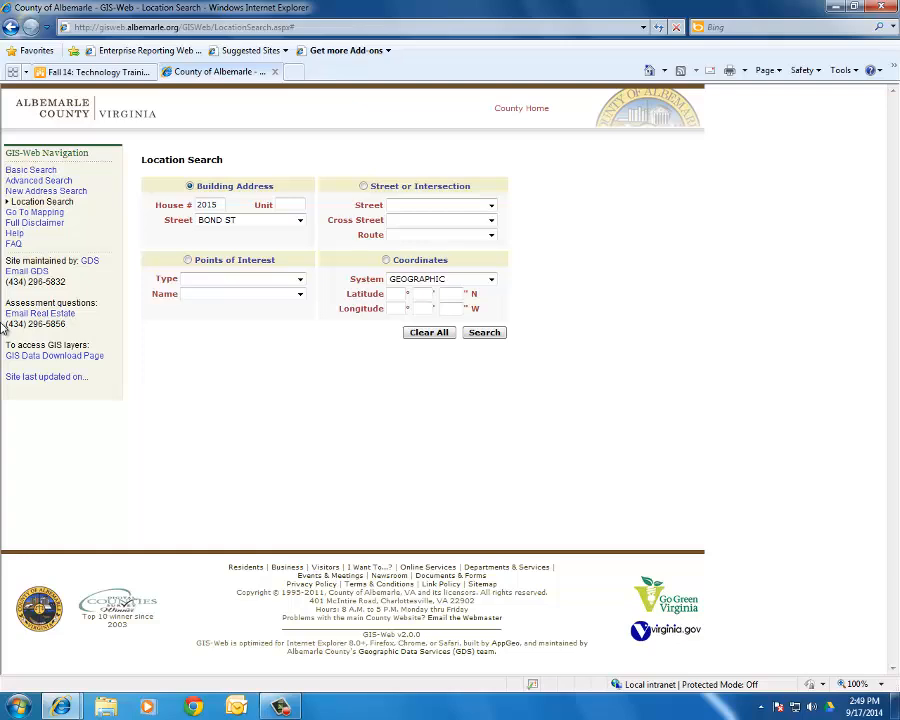
- Go to the Basic Search page from the navigation links
left_click(30, 170)
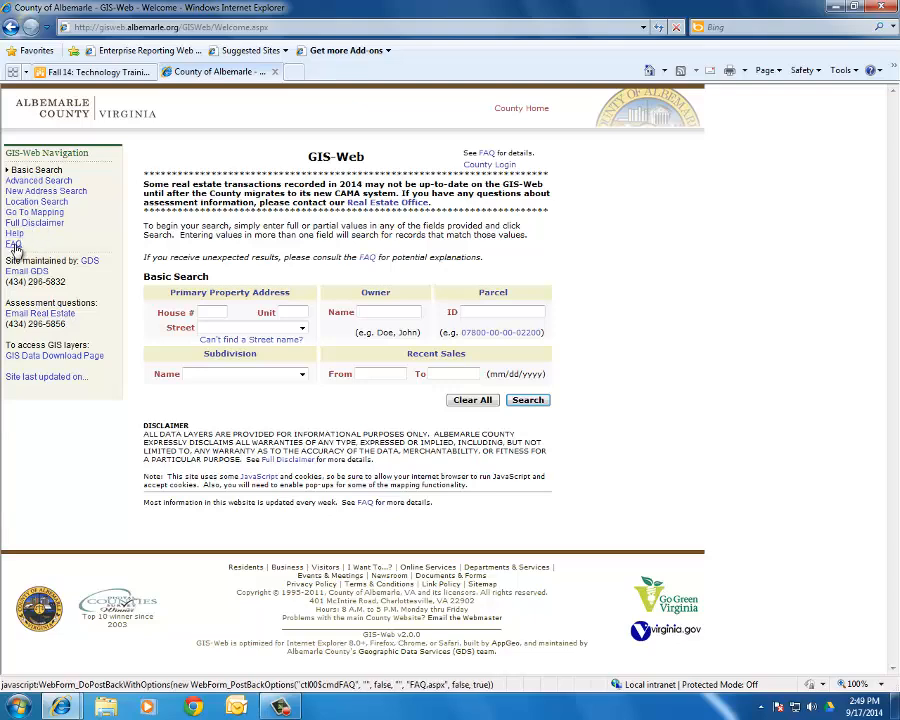
- Read the FAQ How To's entry on Advanced Search, then close its popup
left_click(14, 245)
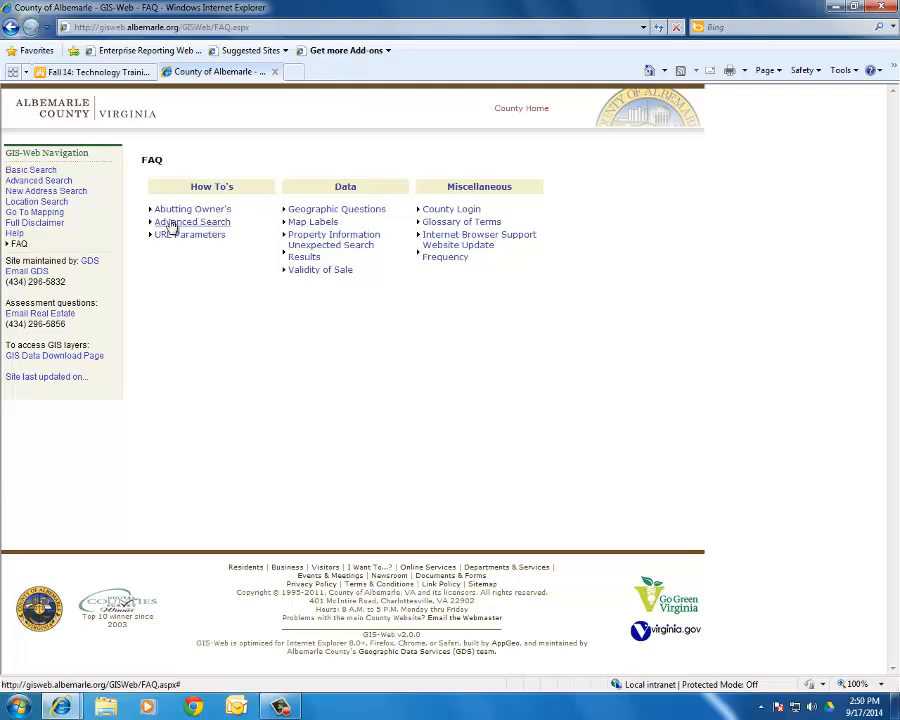
left_click(171, 224)
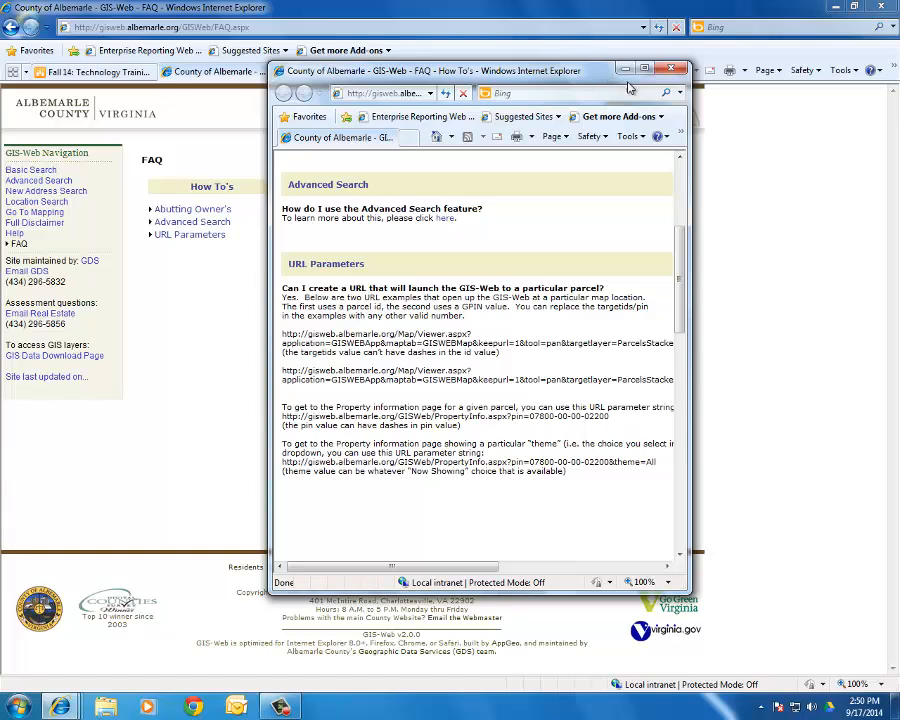
left_click(672, 69)
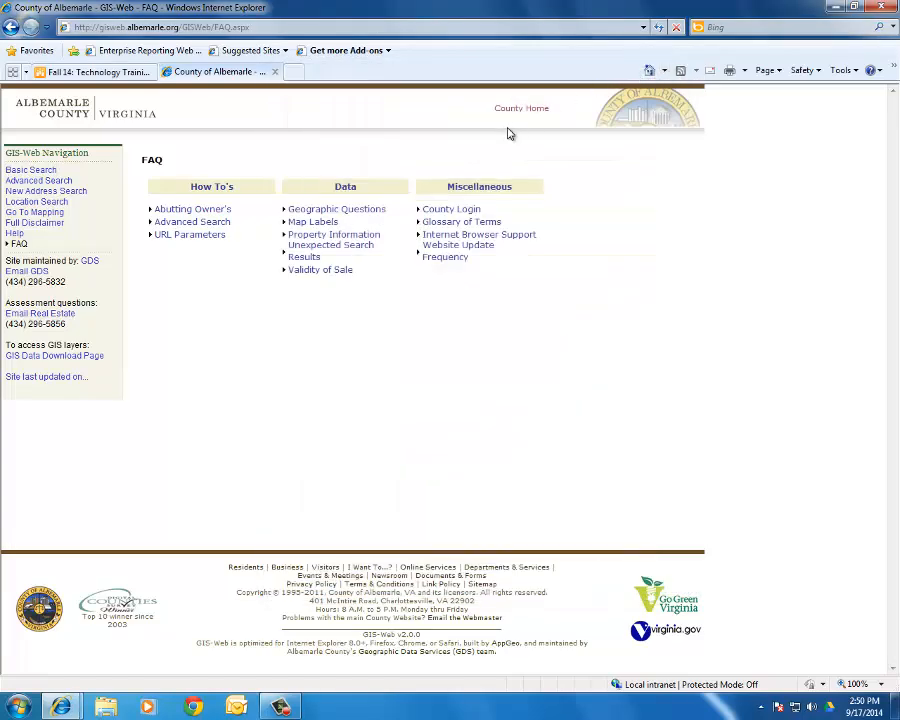
- Open Basic Search, read the 'Can't find a Street name?' help, then close it
left_click(38, 174)
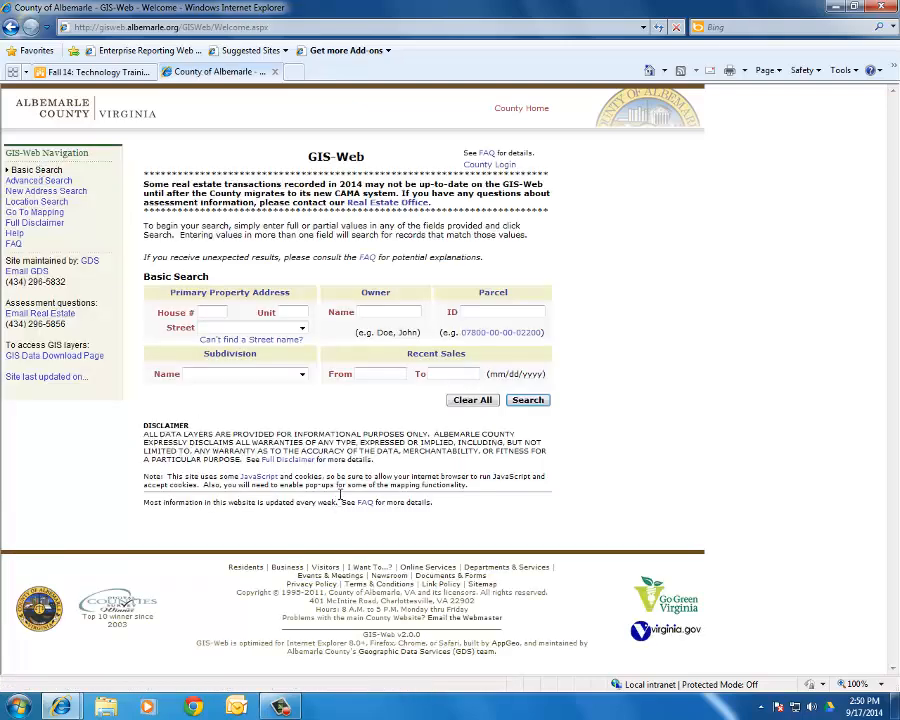
left_click(281, 342)
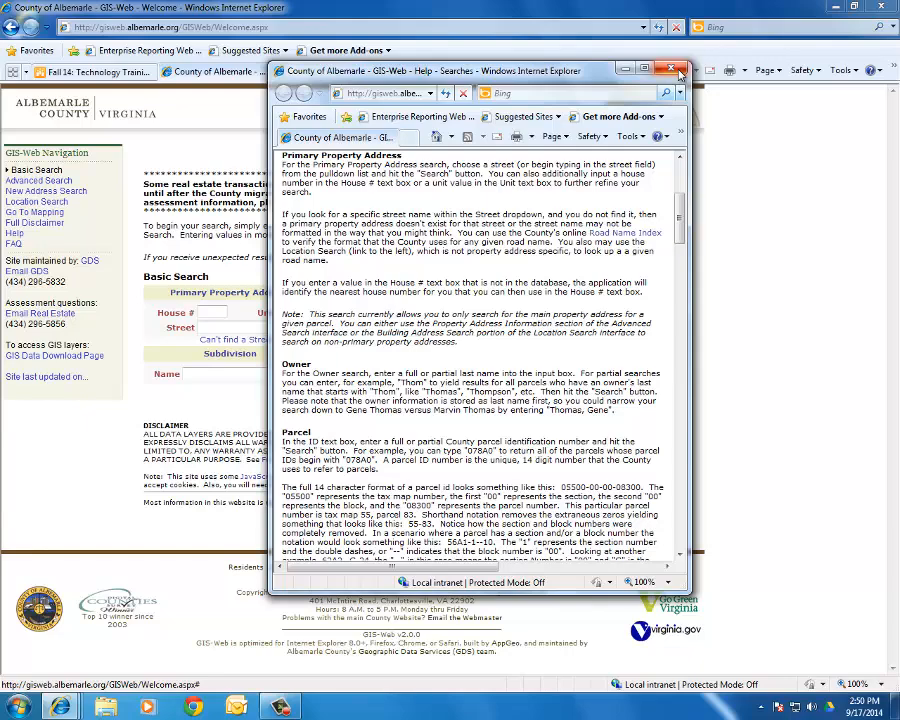
left_click(670, 68)
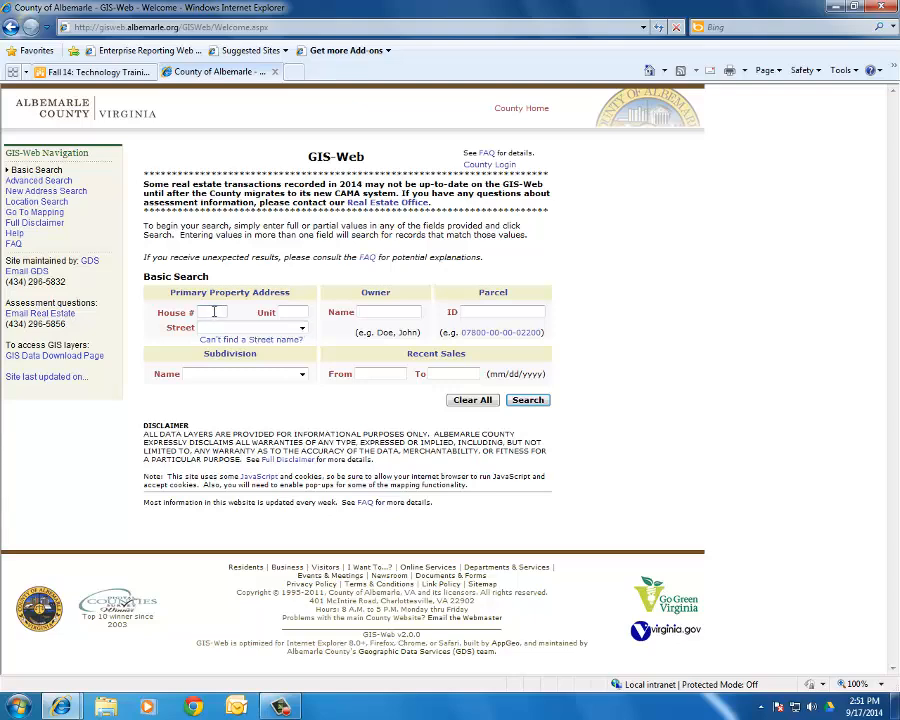
left_click(212, 312)
left_click(288, 330)
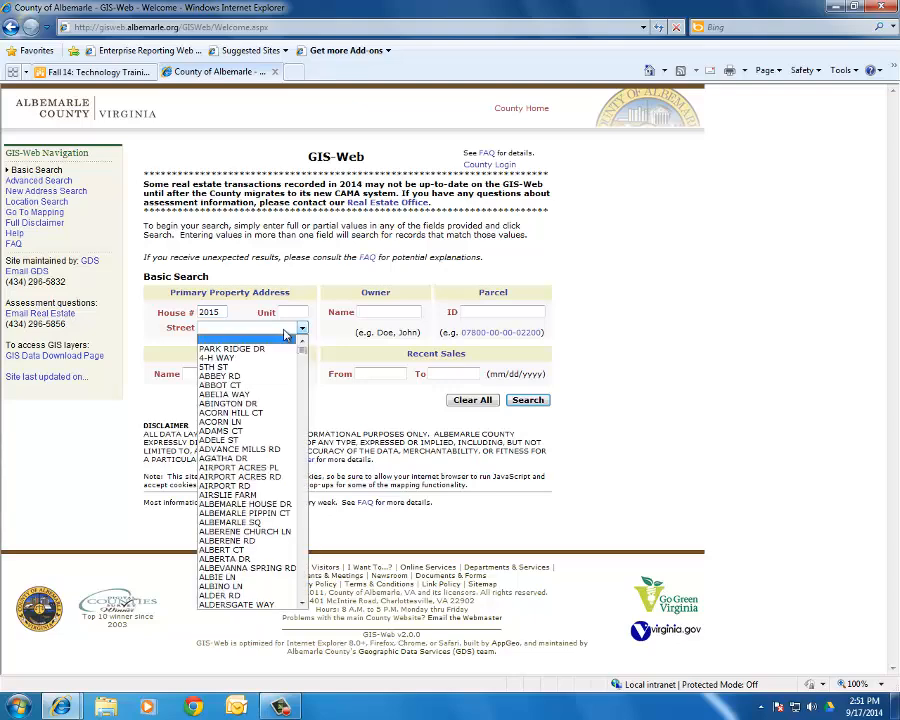
scroll(222, 455, "down", 12)
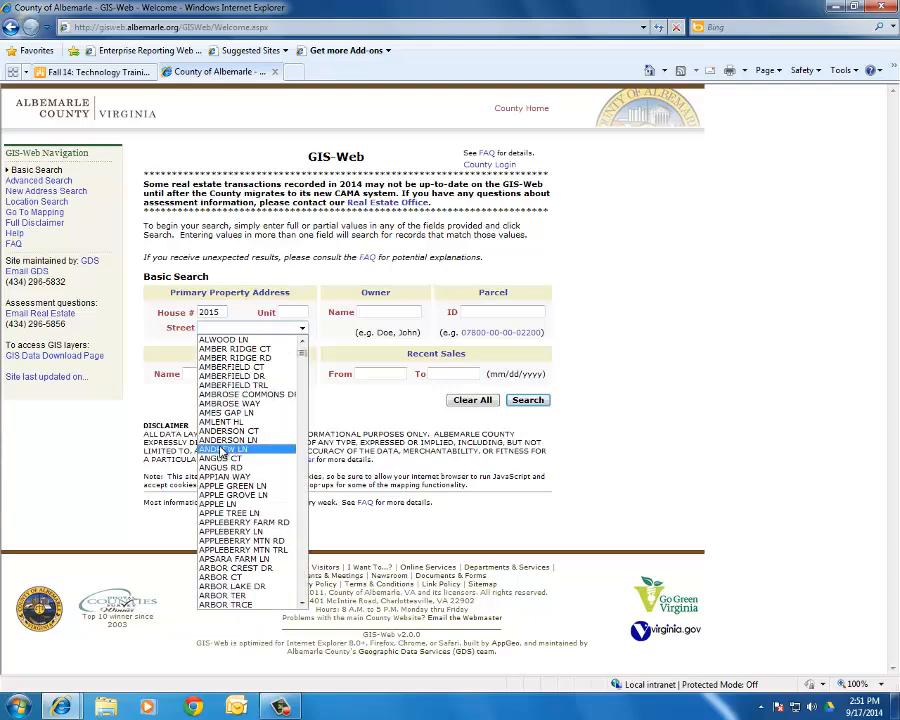
type("bo")
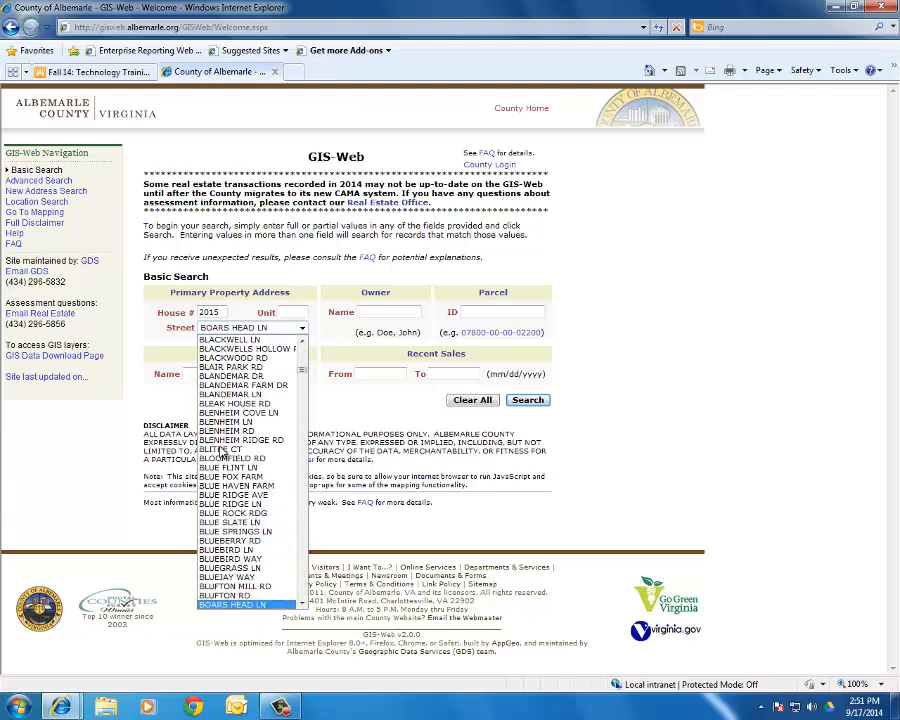
scroll(237, 555, "down", 4)
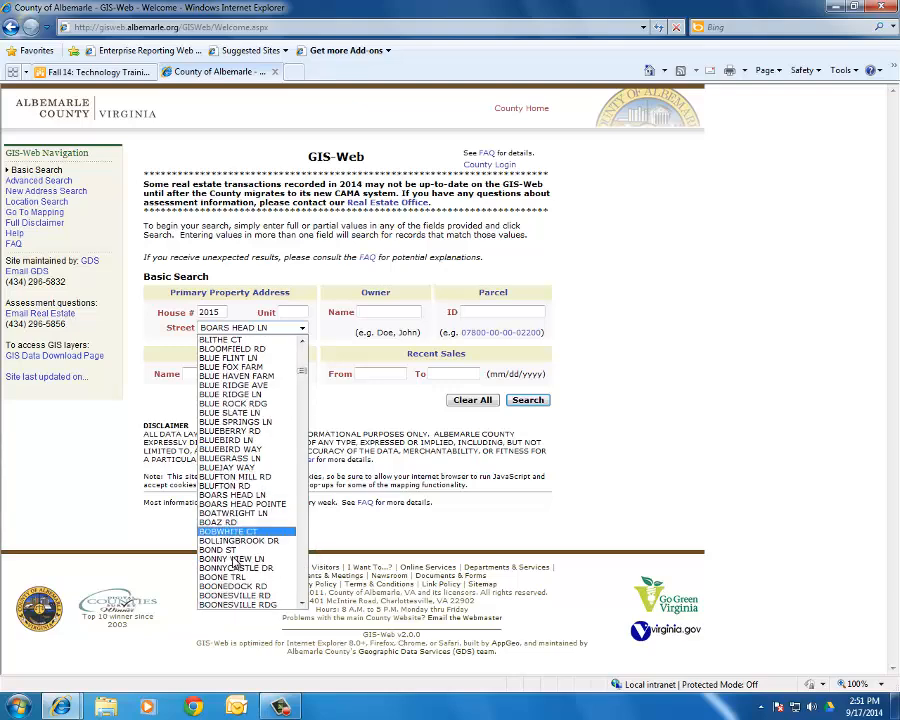
left_click(225, 550)
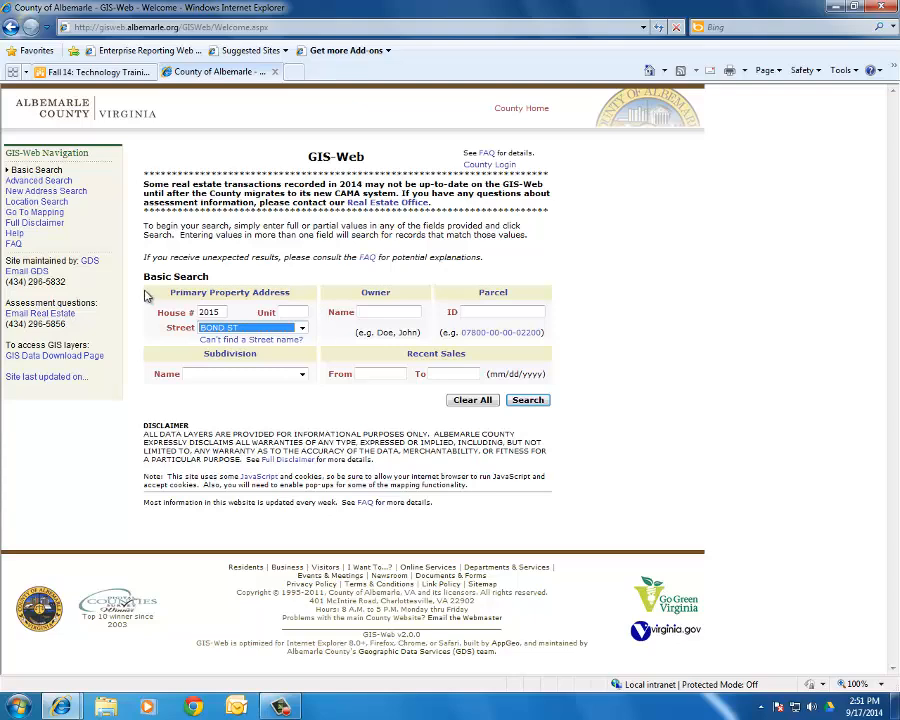
left_click(221, 312)
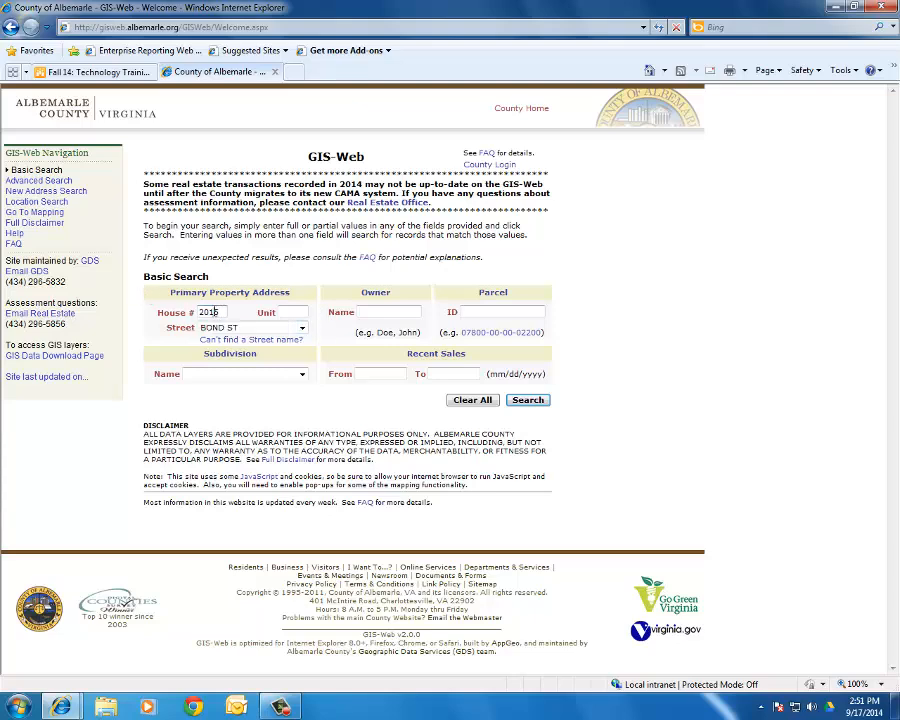
key("Left")
key("BackSpace")
type("2")
left_click(388, 313)
type("smith")
left_click(530, 401)
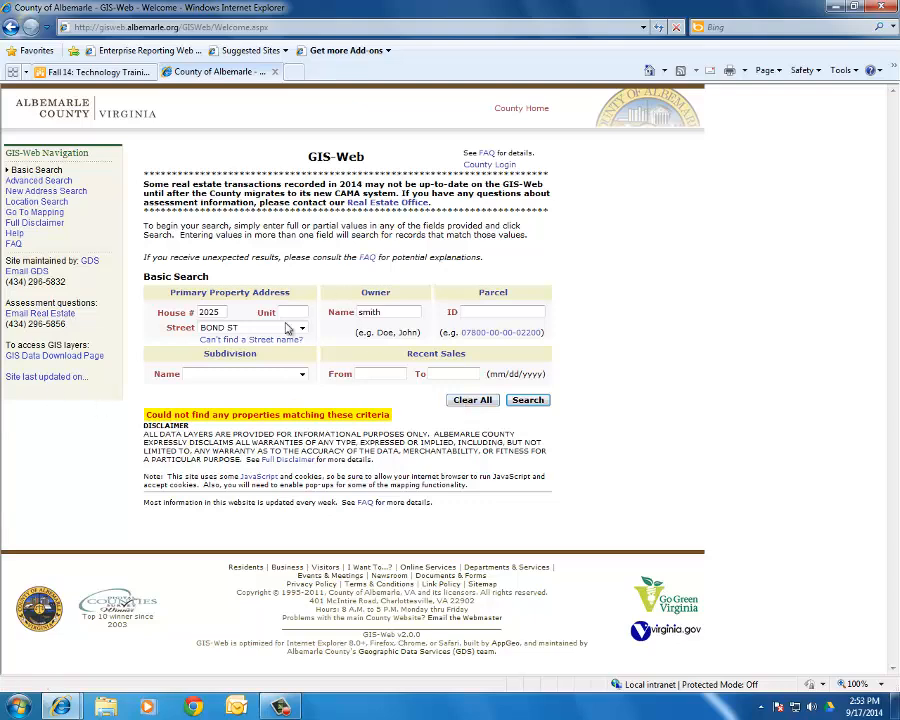
- Clear all search fields after the no-matching-properties result
left_click(485, 400)
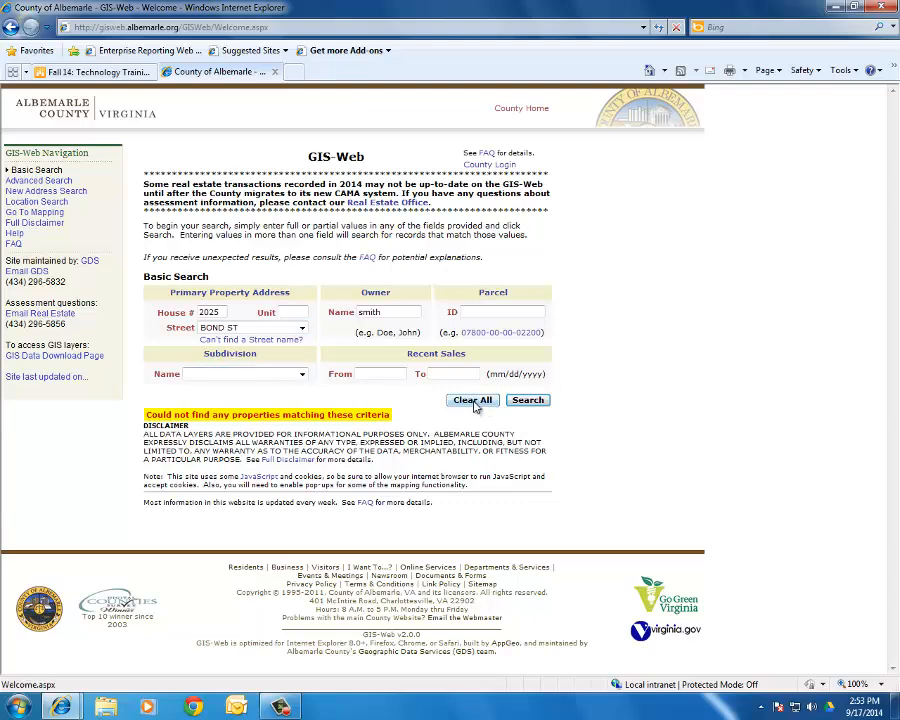
- Search for owner name smith, then go back to the search form
left_click(385, 310)
type("smith")
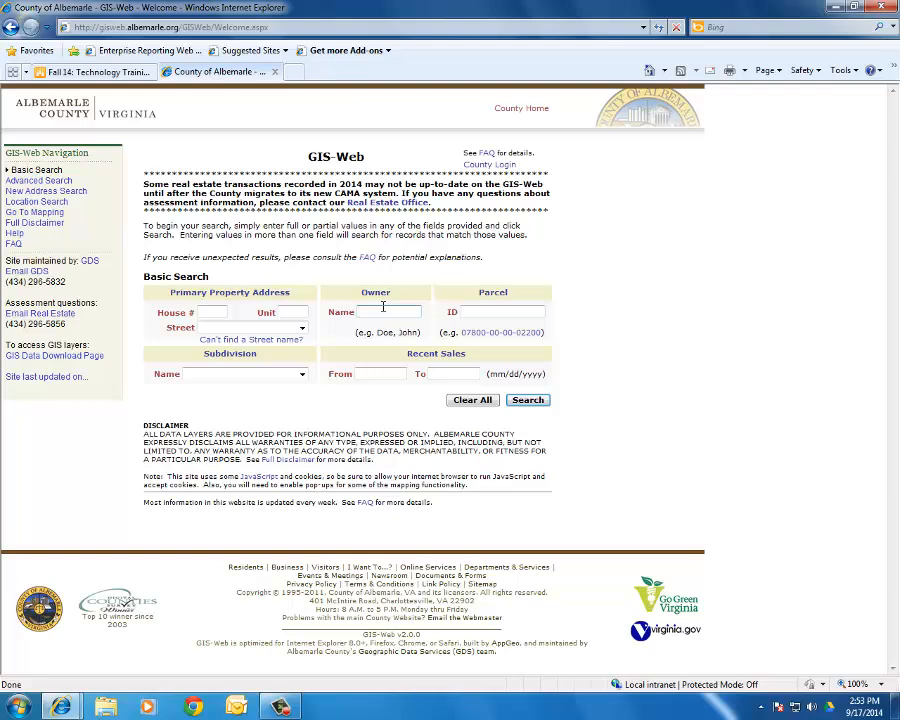
key("Return")
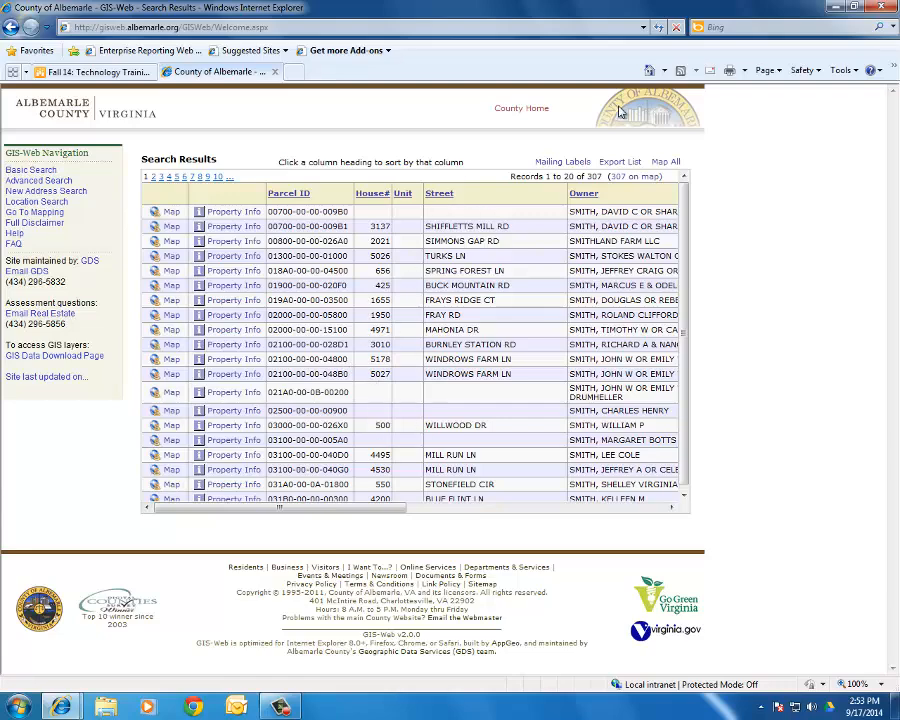
left_click(15, 28)
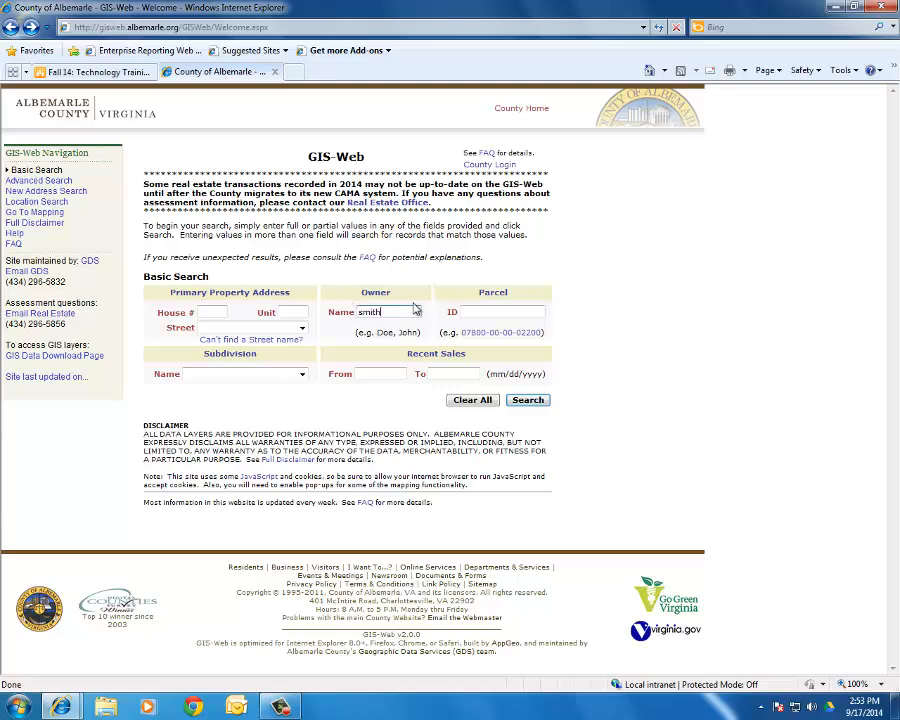
- Narrow the owner search to 'smith, a' and return to the form
type(", a")
left_click(531, 401)
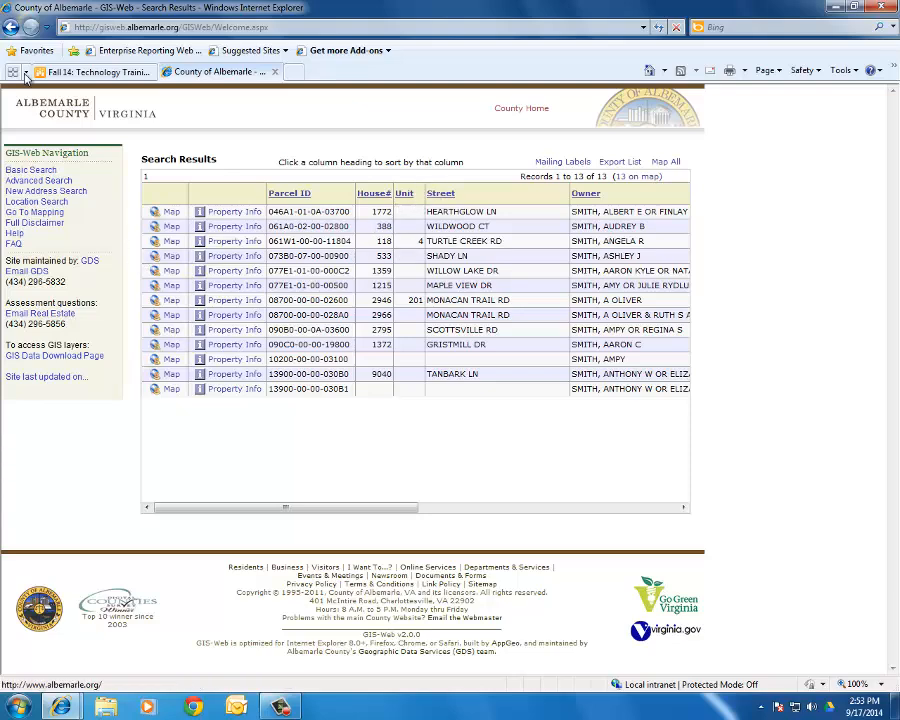
left_click(12, 28)
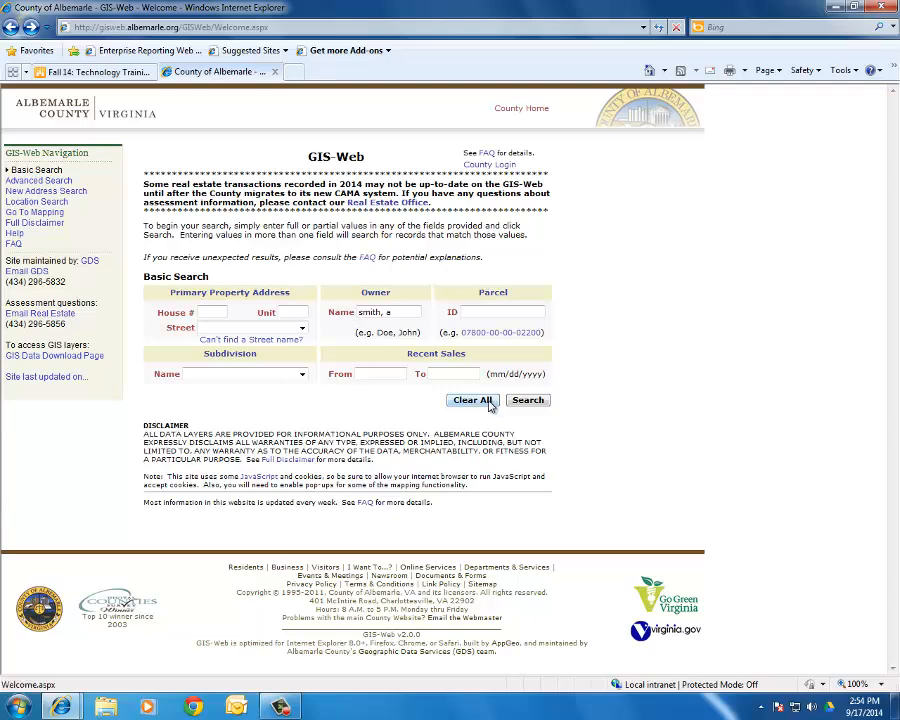
- Clear the owner name and place the cursor in the Parcel ID field
left_click(490, 402)
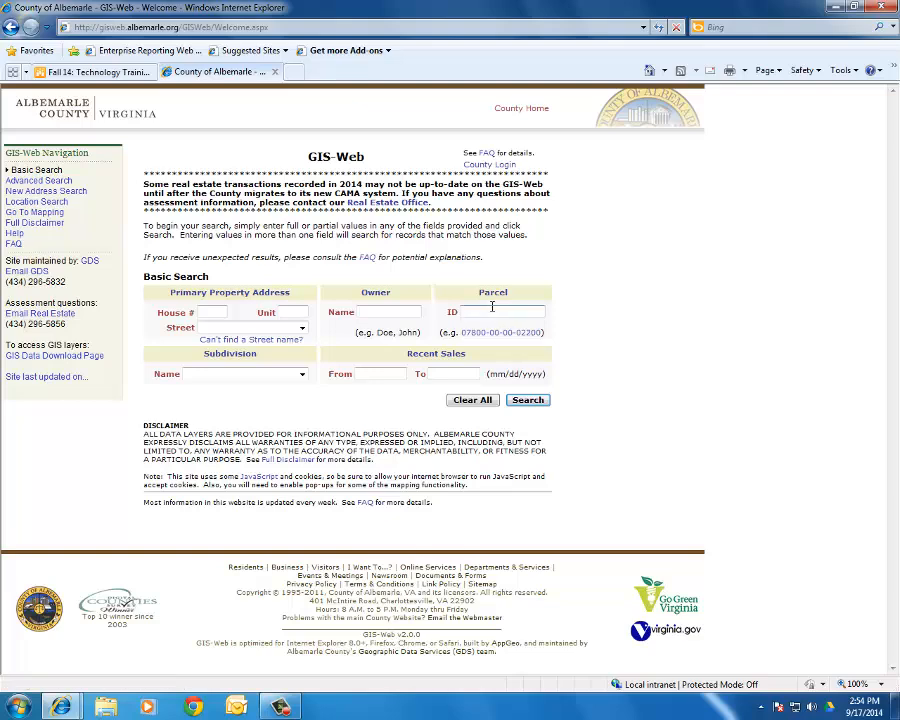
left_click(489, 310)
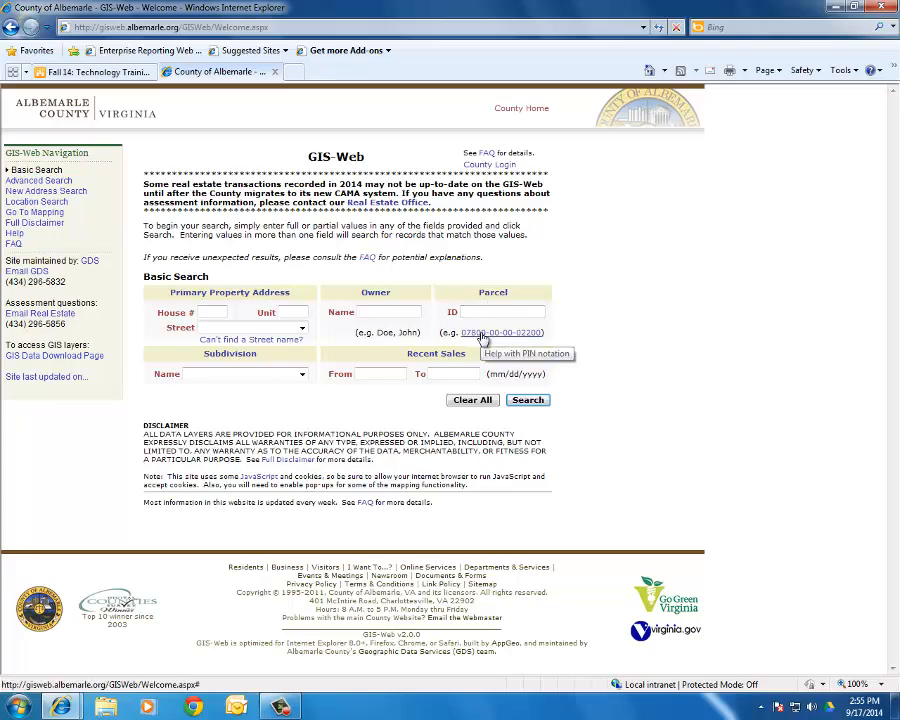
left_click(483, 338)
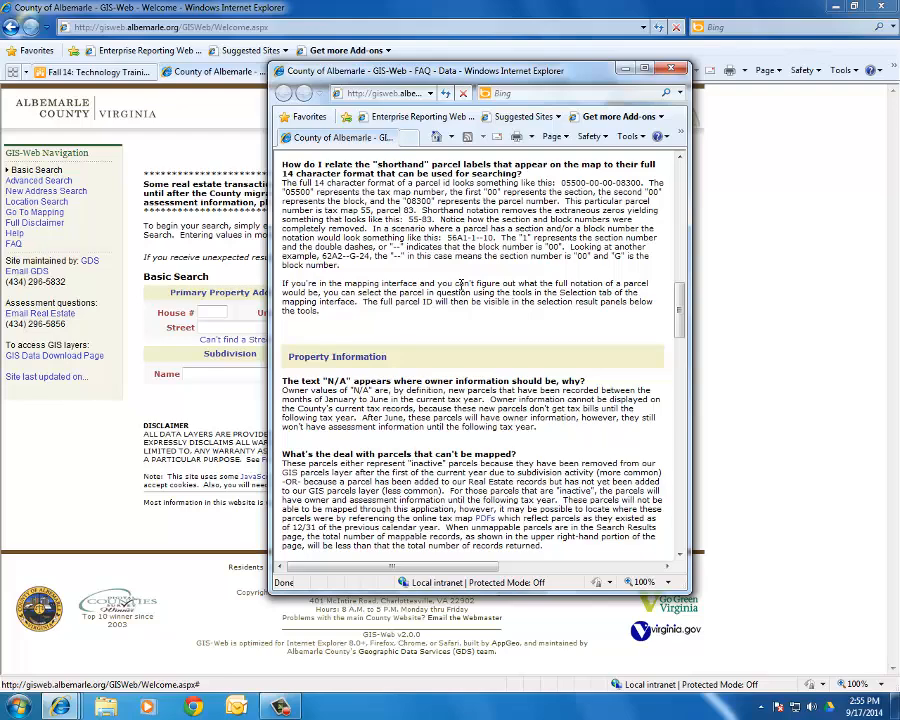
left_click(672, 68)
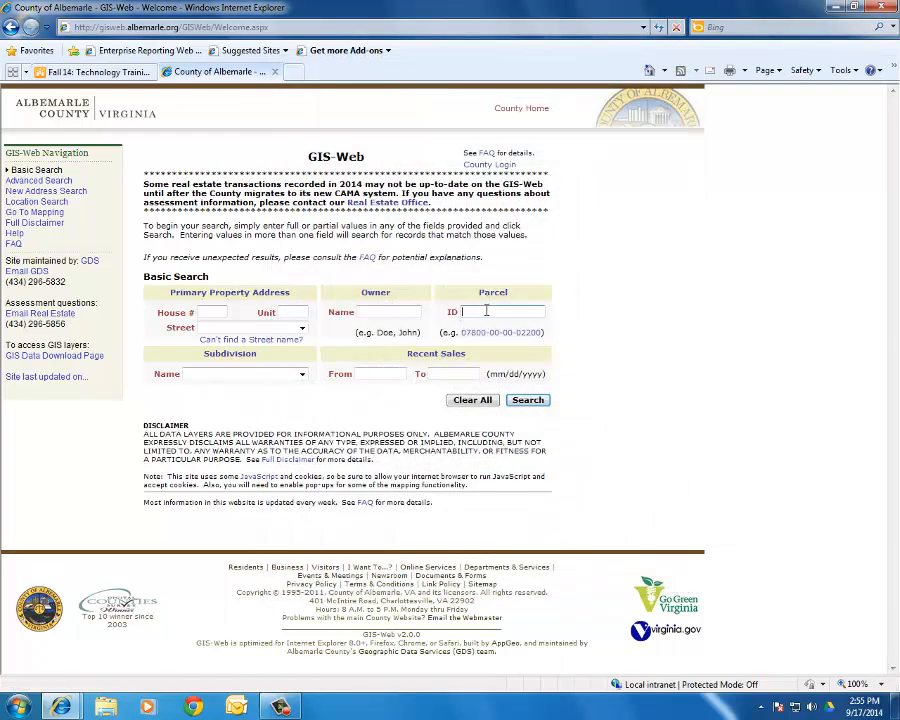
left_click(484, 309)
type("07800000002200")
left_click(536, 401)
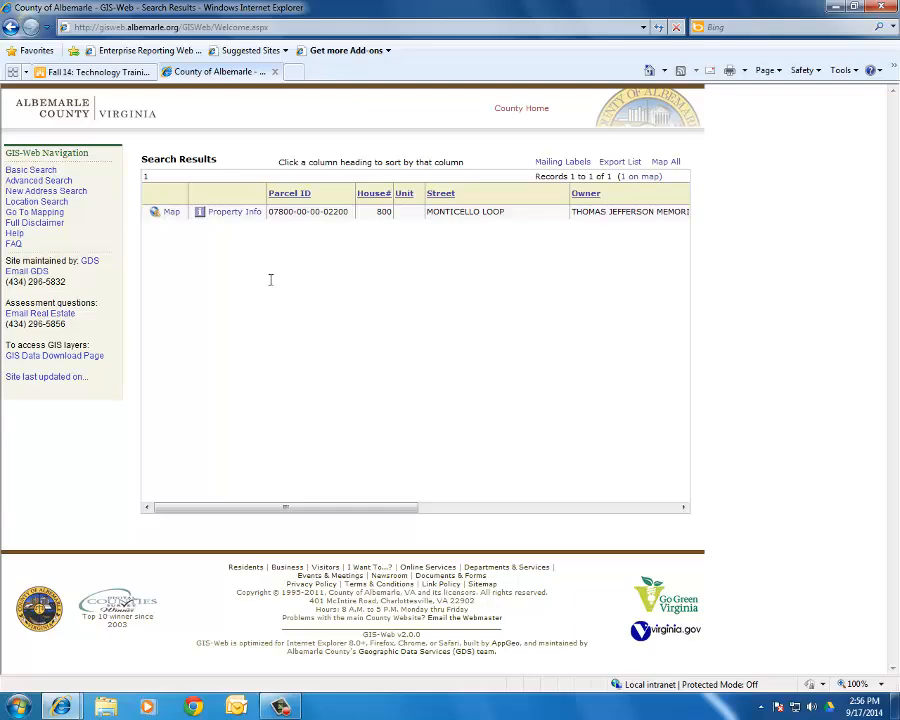
left_click(11, 31)
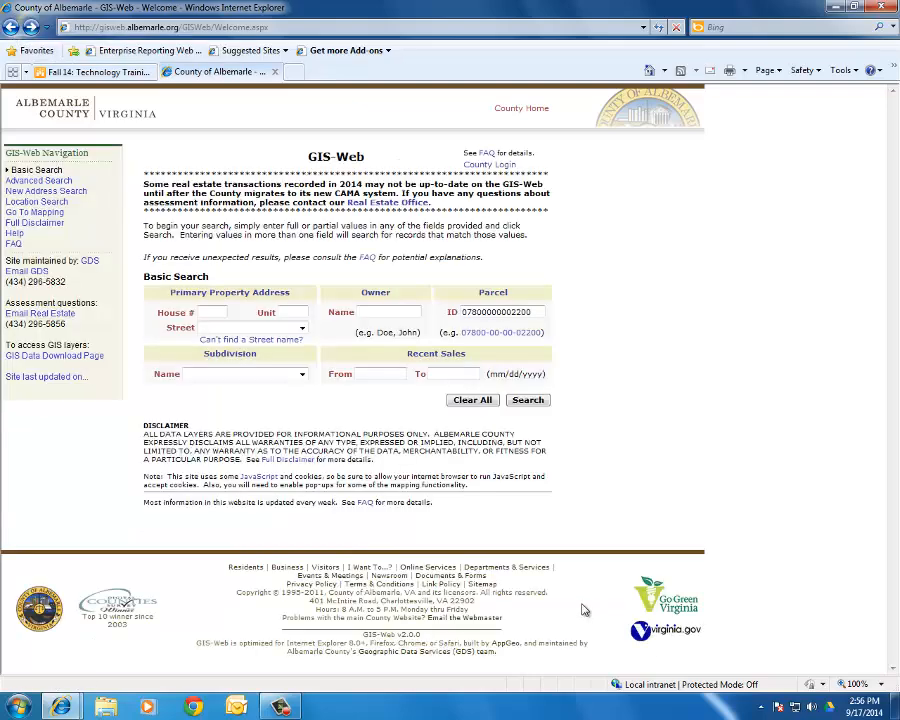
left_click(475, 404)
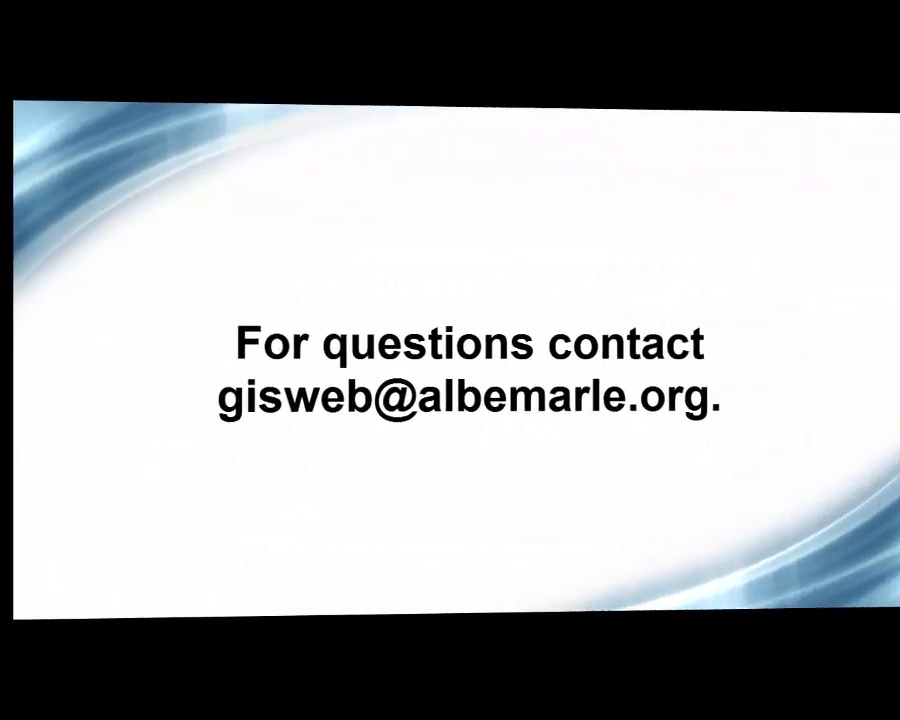